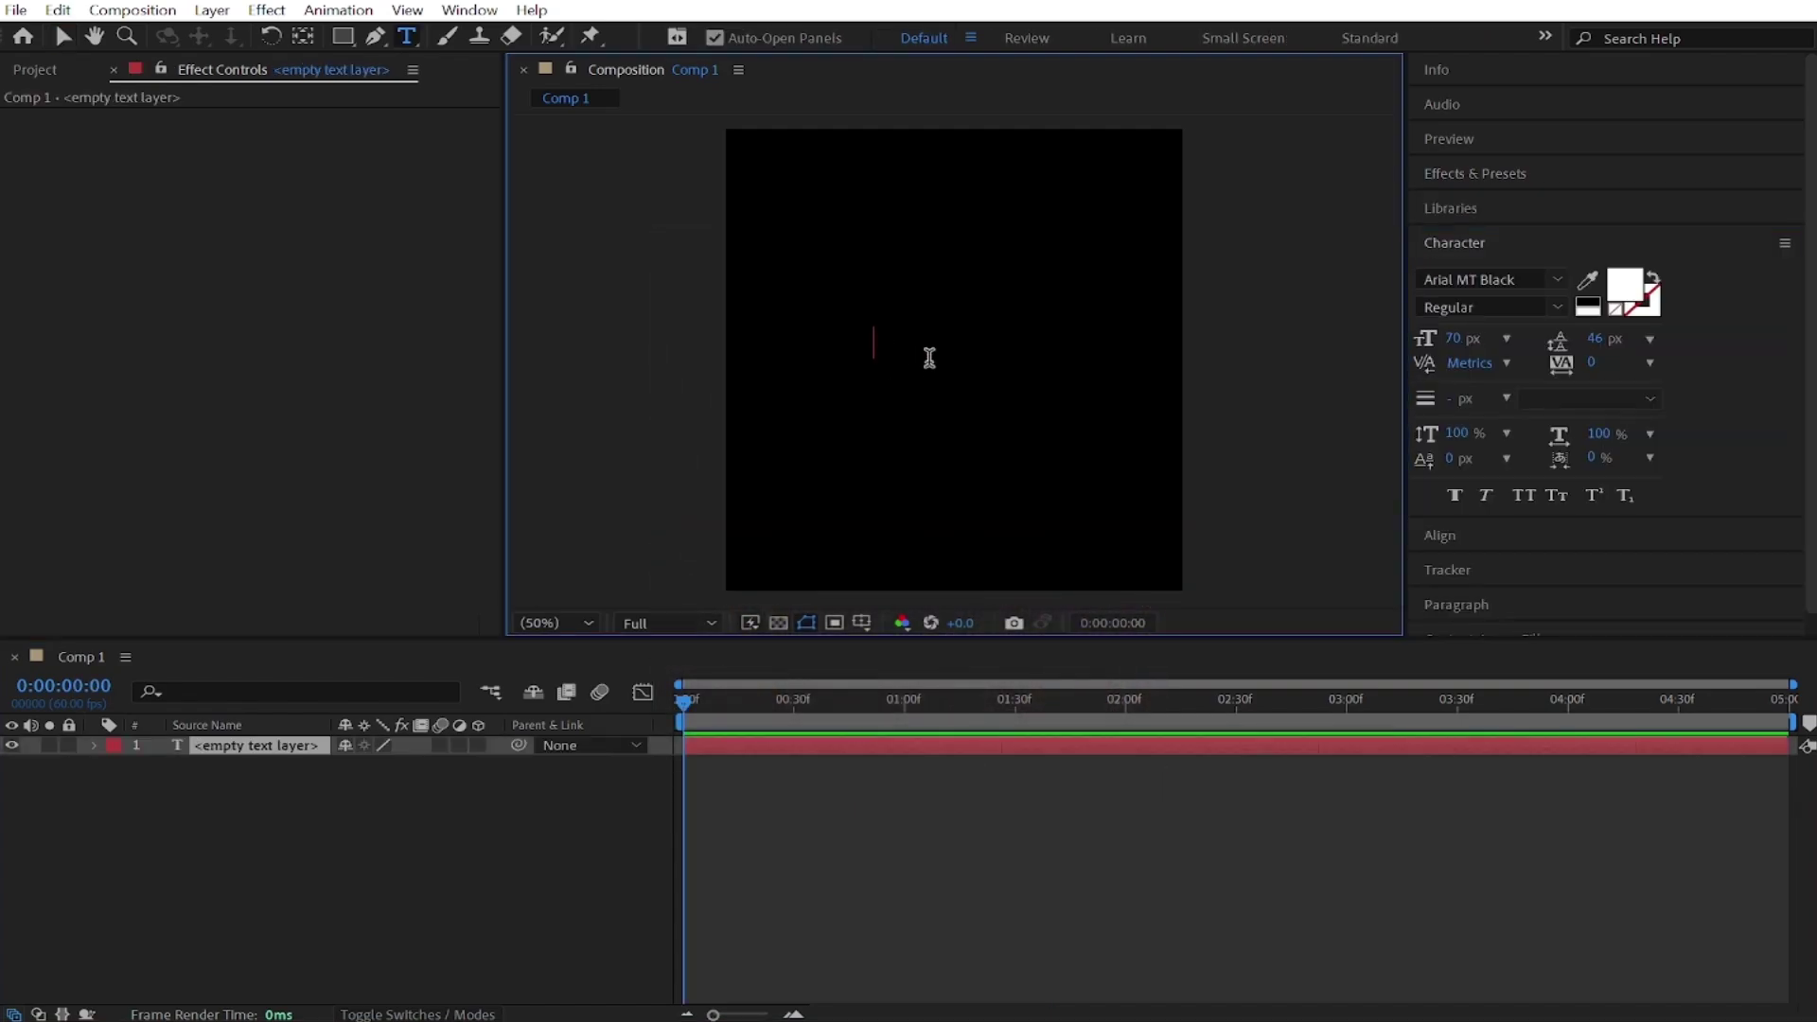
# - Enter the text "count" and center it horizontally and vertically in the composition
pyautogui.write('count')
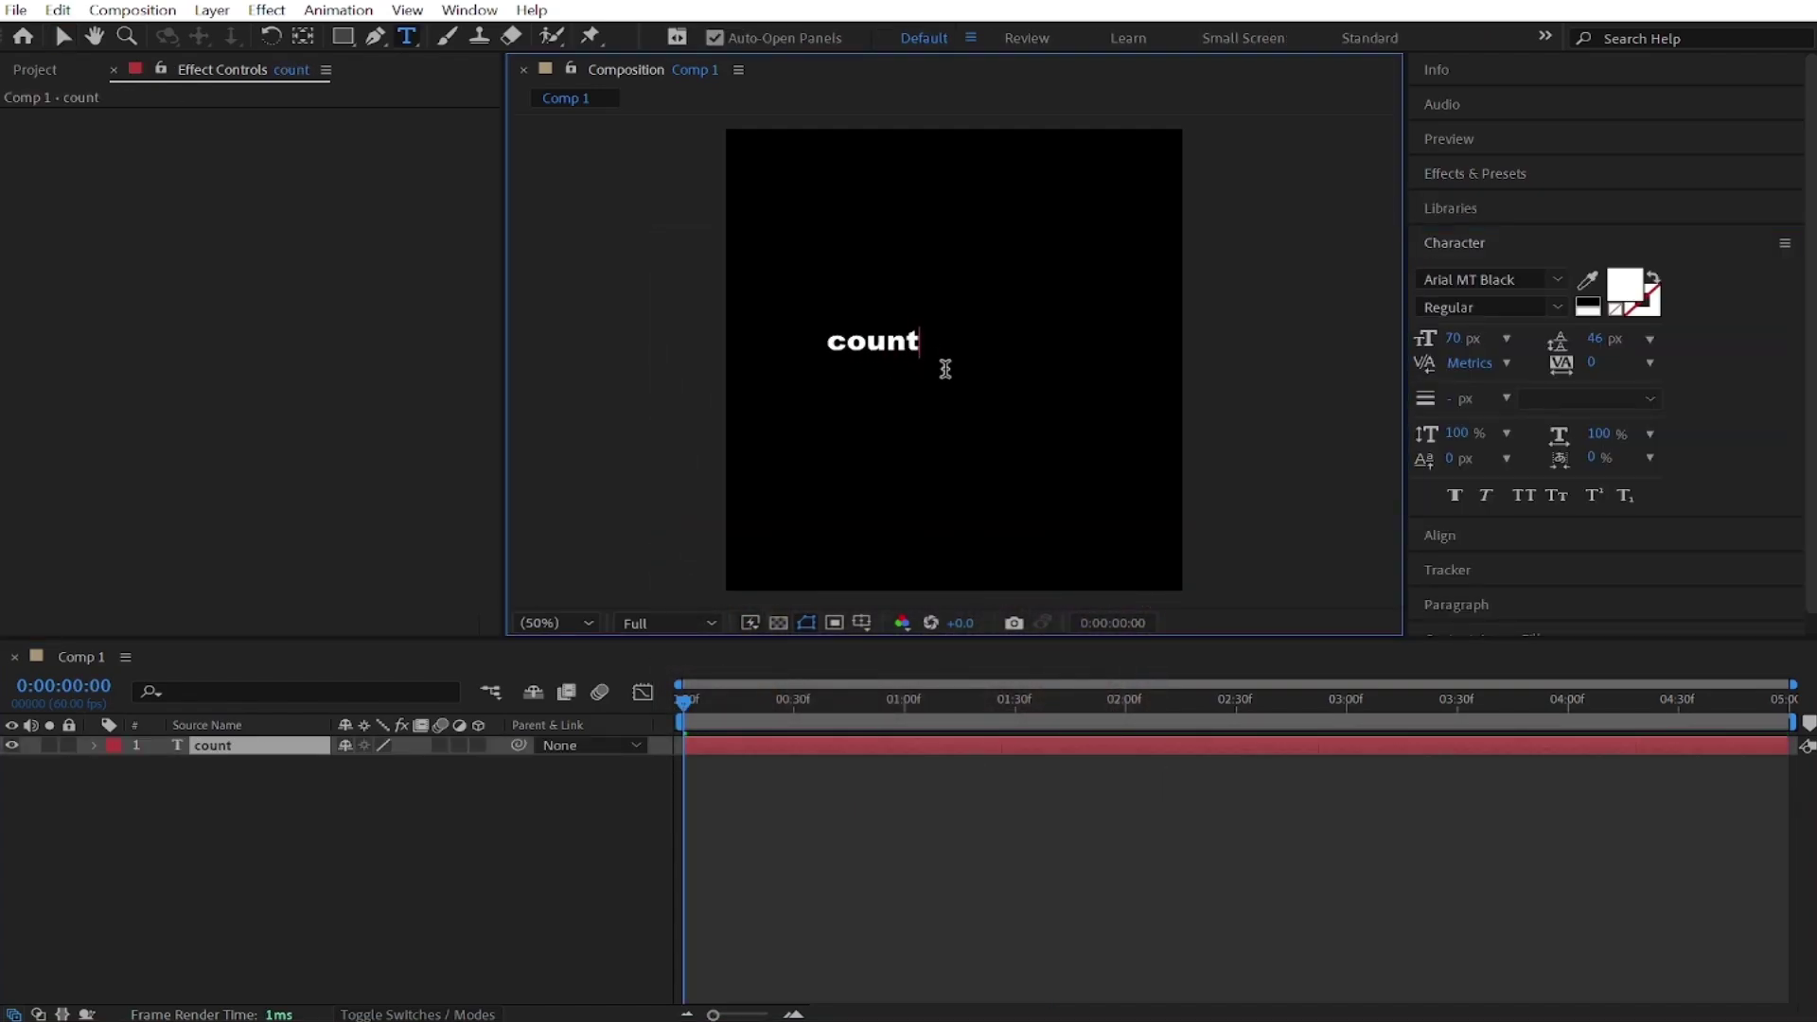
pyautogui.click(1241, 805)
pyautogui.click(1448, 535)
pyautogui.click(1439, 746)
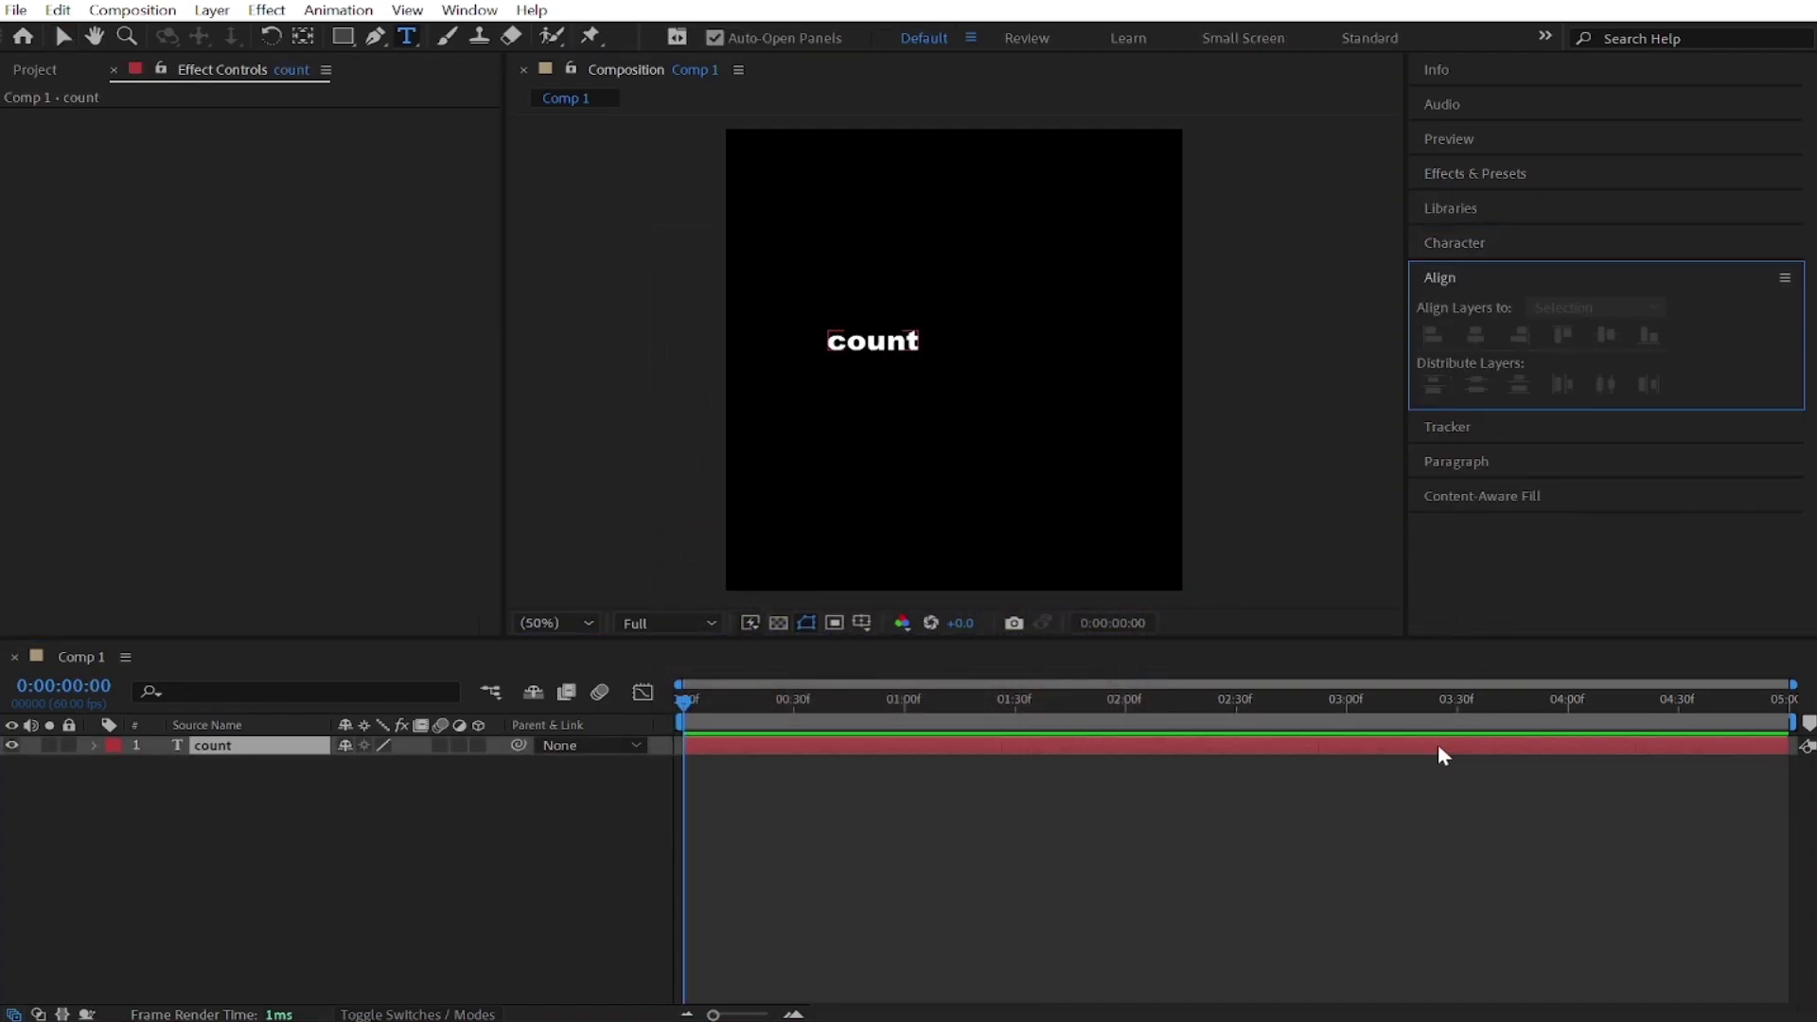
pyautogui.click(1474, 335)
pyautogui.click(1606, 335)
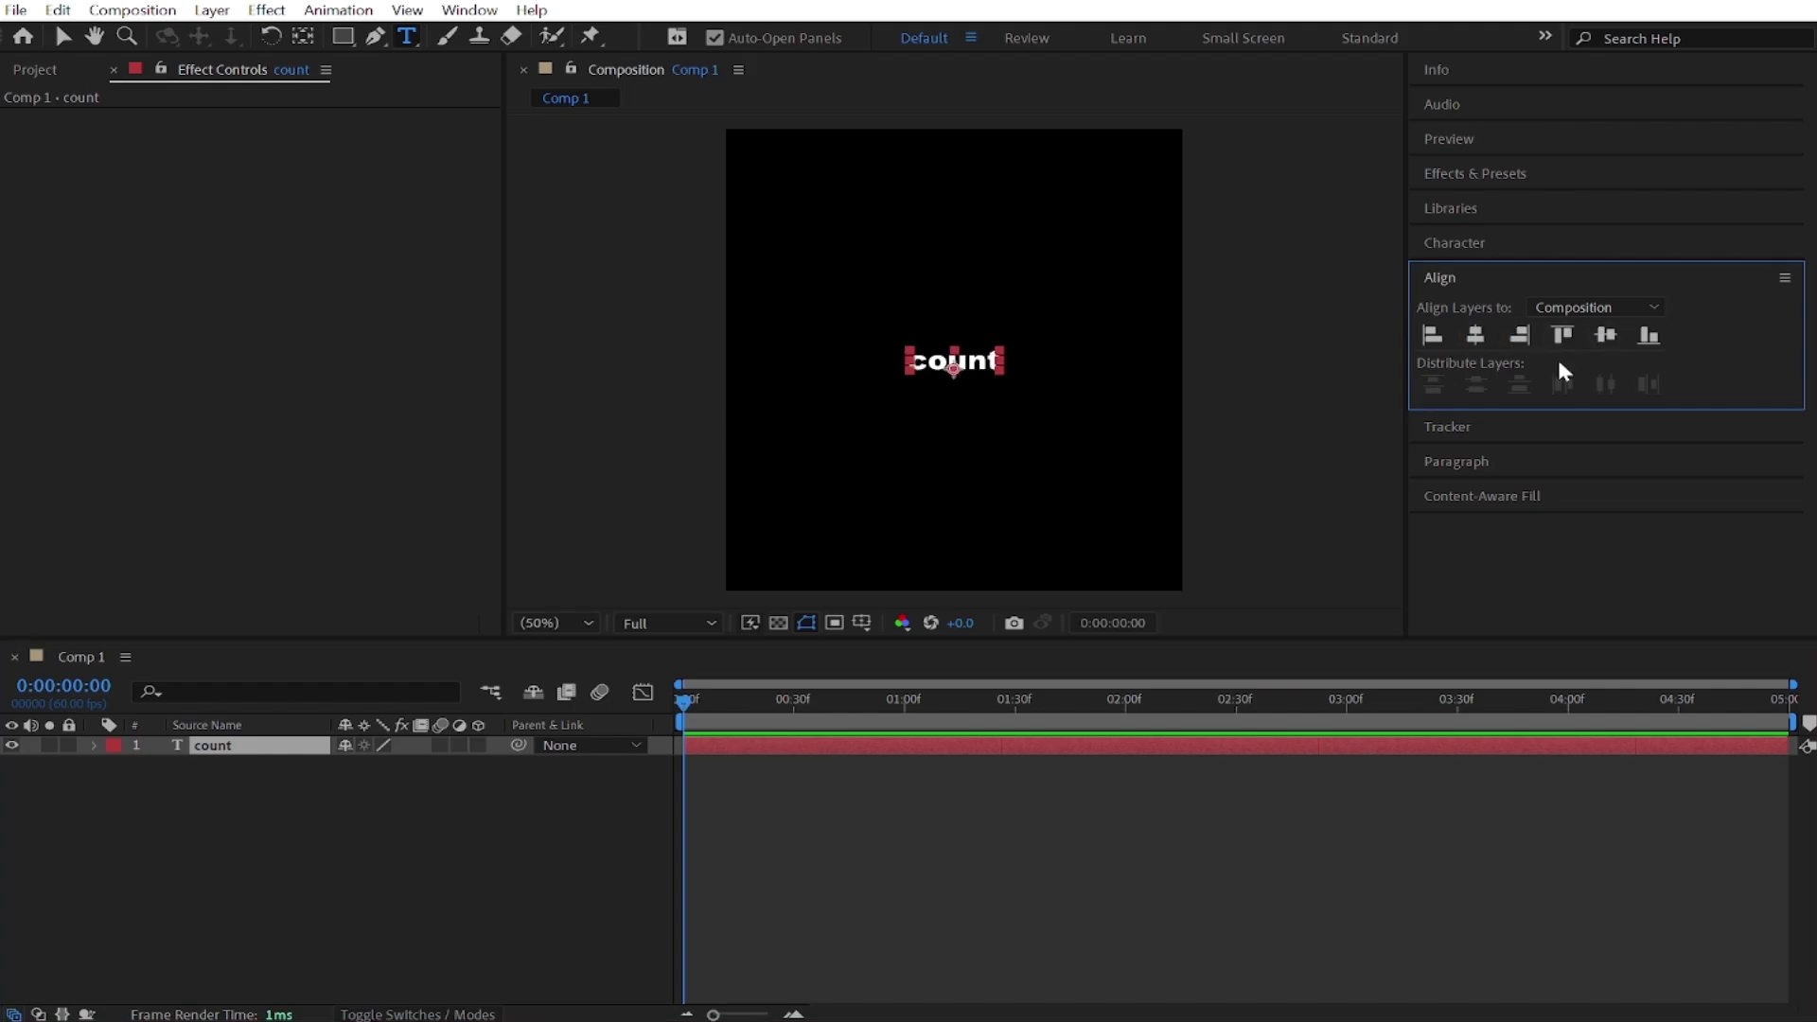
# - Find the Point Control effect and apply it to the count text layer
pyautogui.click(1586, 179)
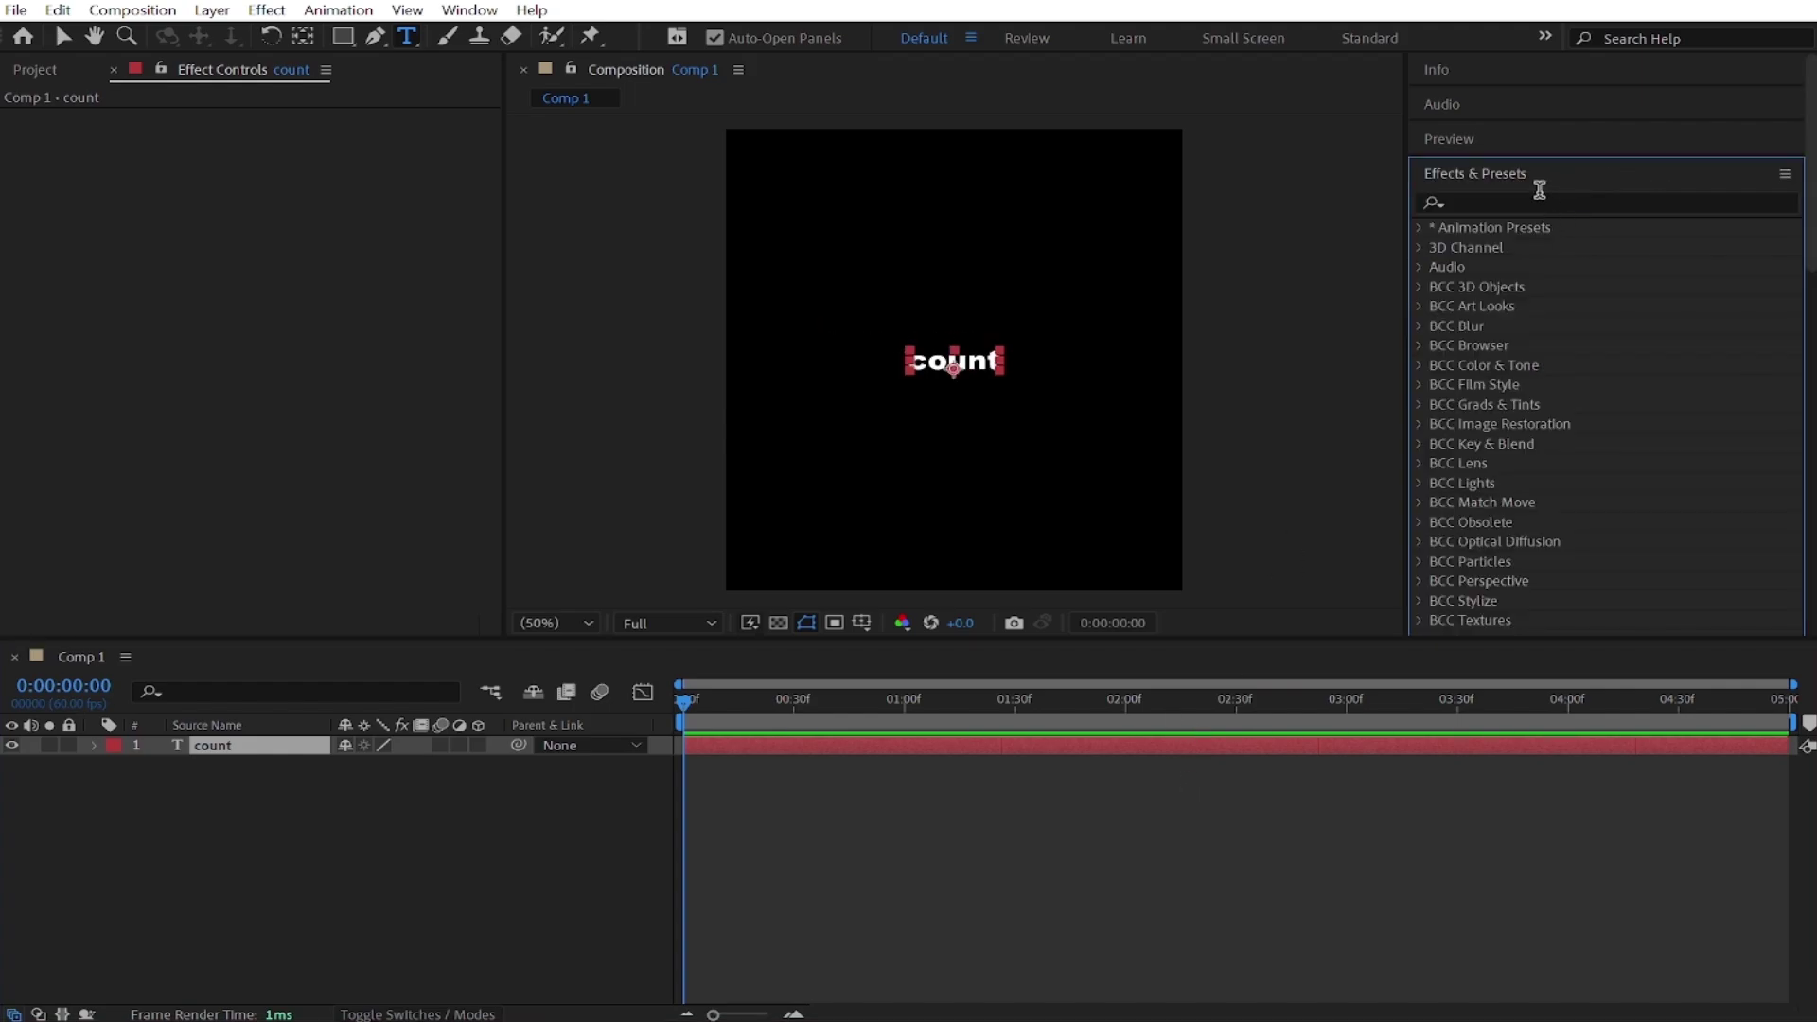
pyautogui.click(1545, 196)
pyautogui.write('point')
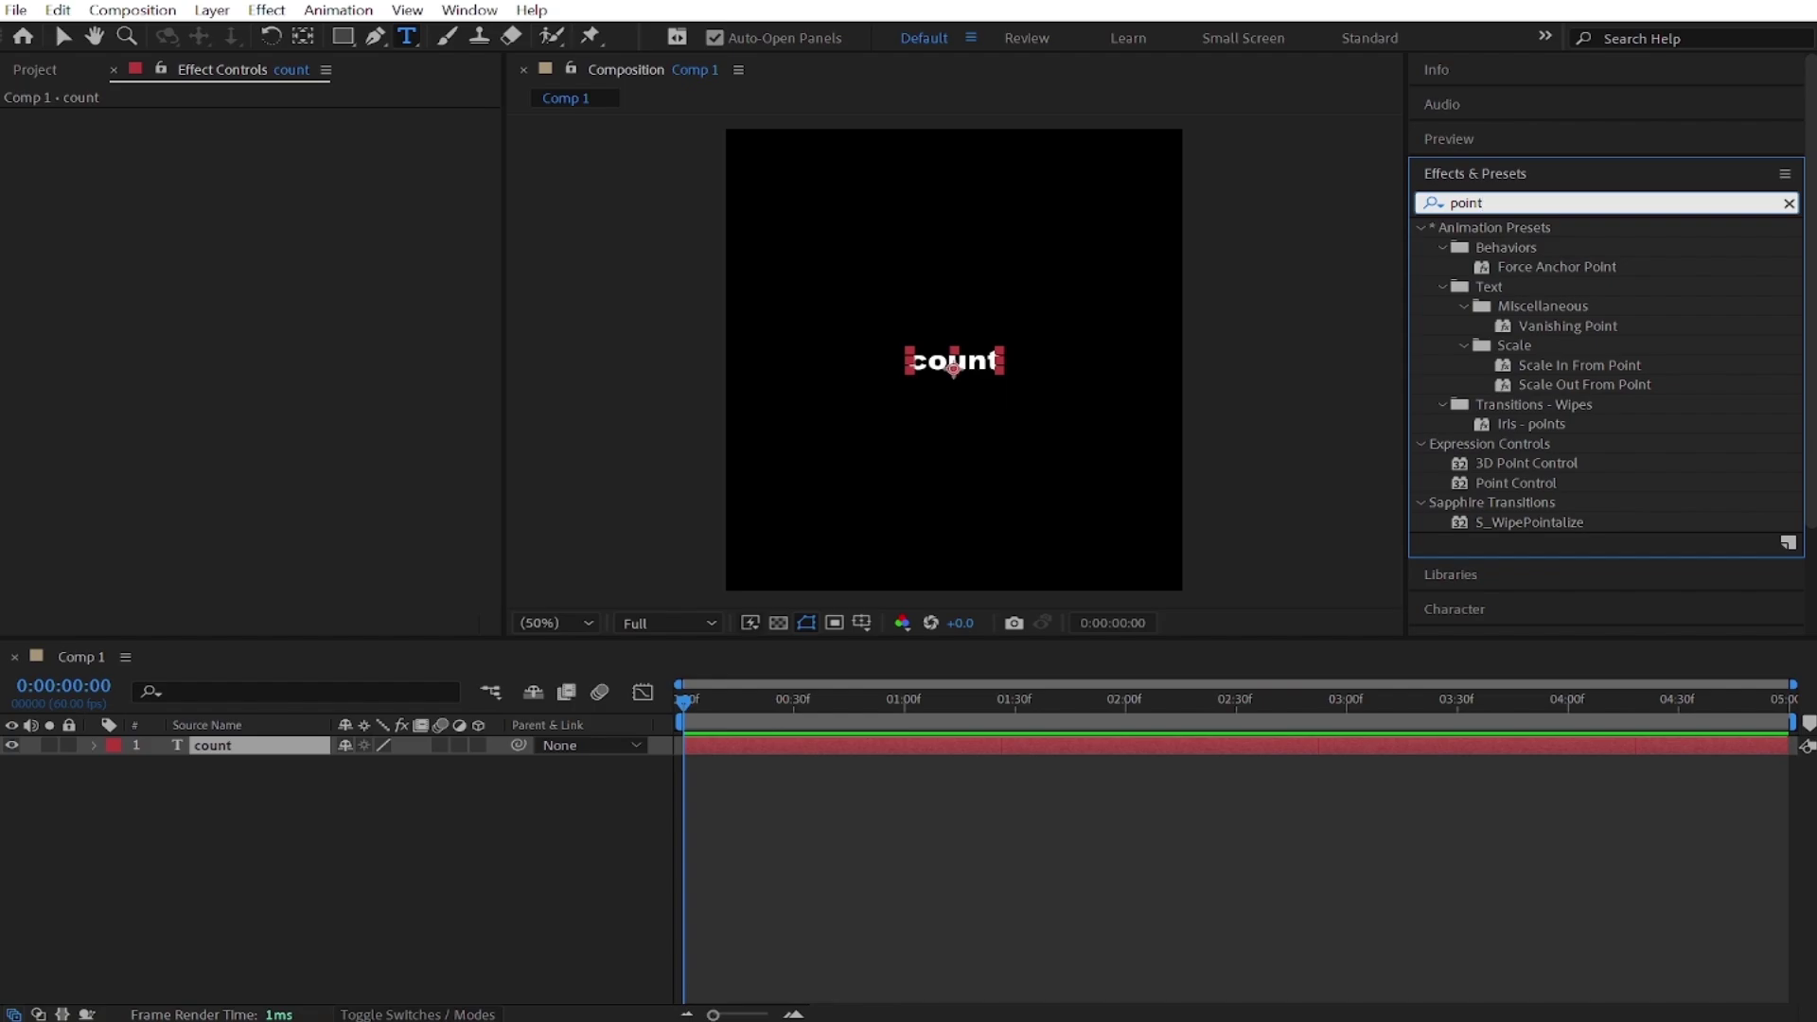
pyautogui.moveTo(1479, 485); pyautogui.dragTo(1166, 747)
pyautogui.press('v')
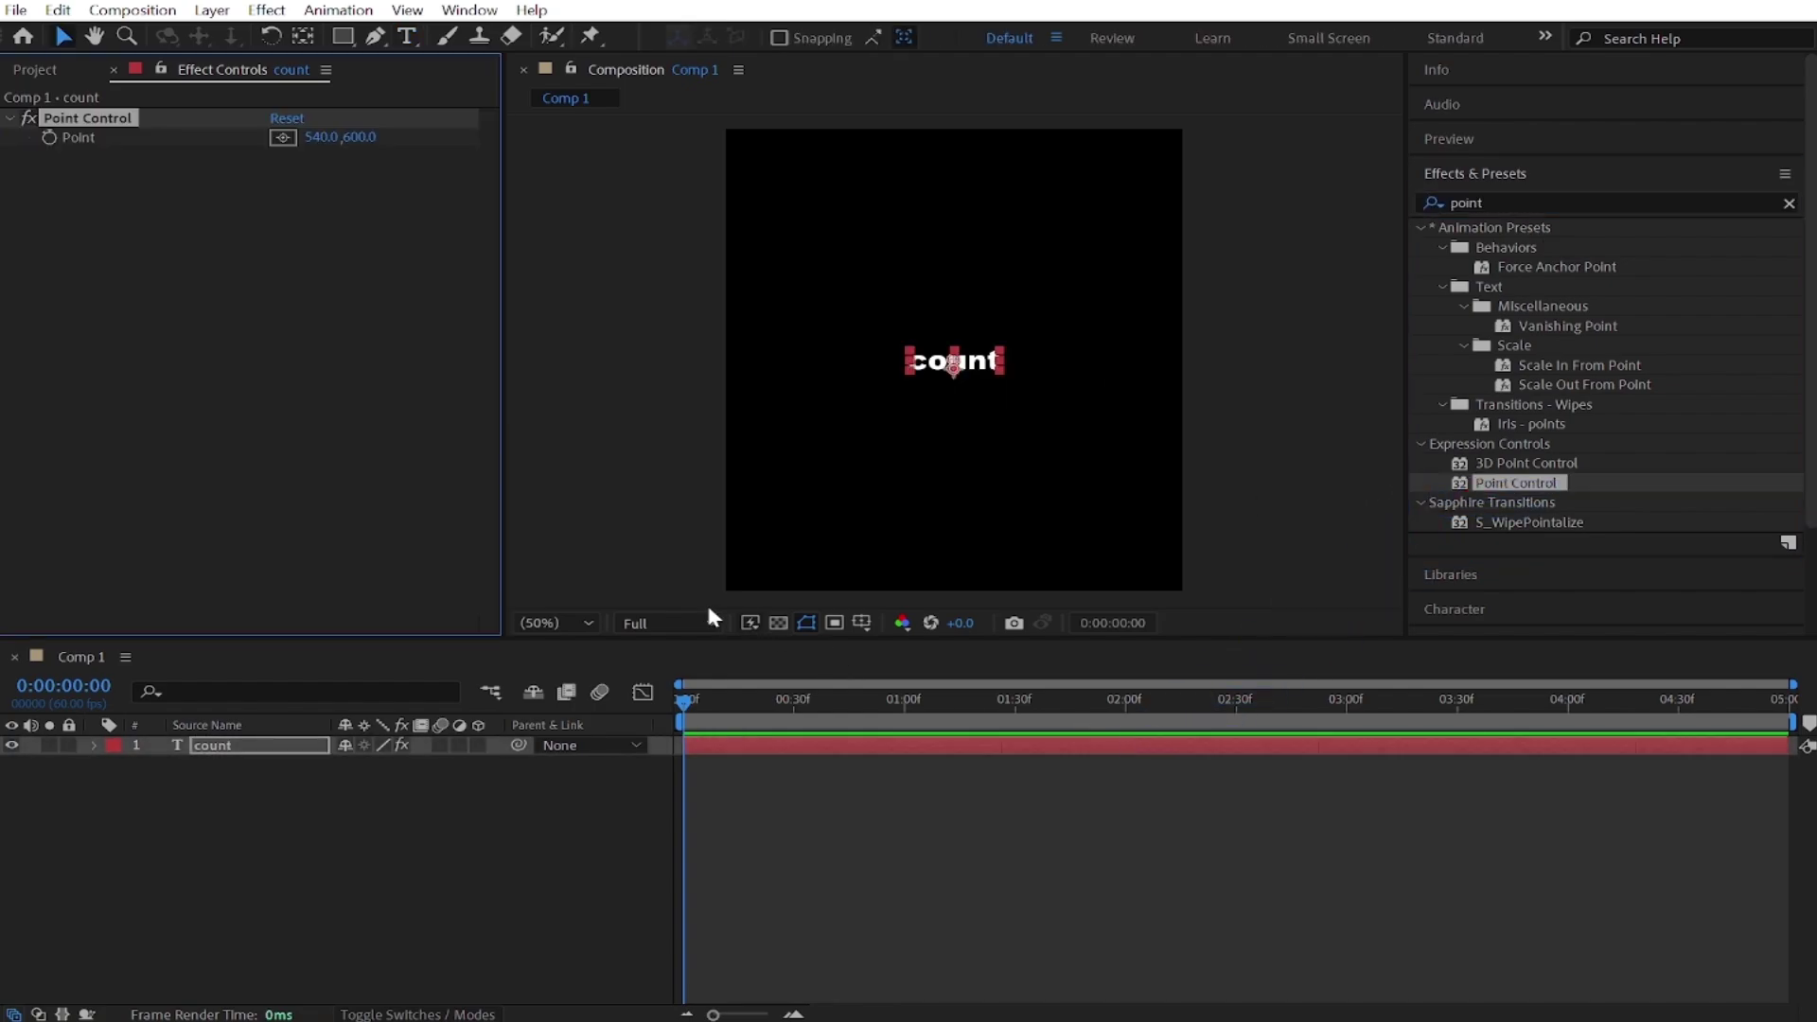
# - Link the count layer's Source Text to the X value of the Point Control's Point property
pyautogui.click(87, 745)
pyautogui.click(117, 766)
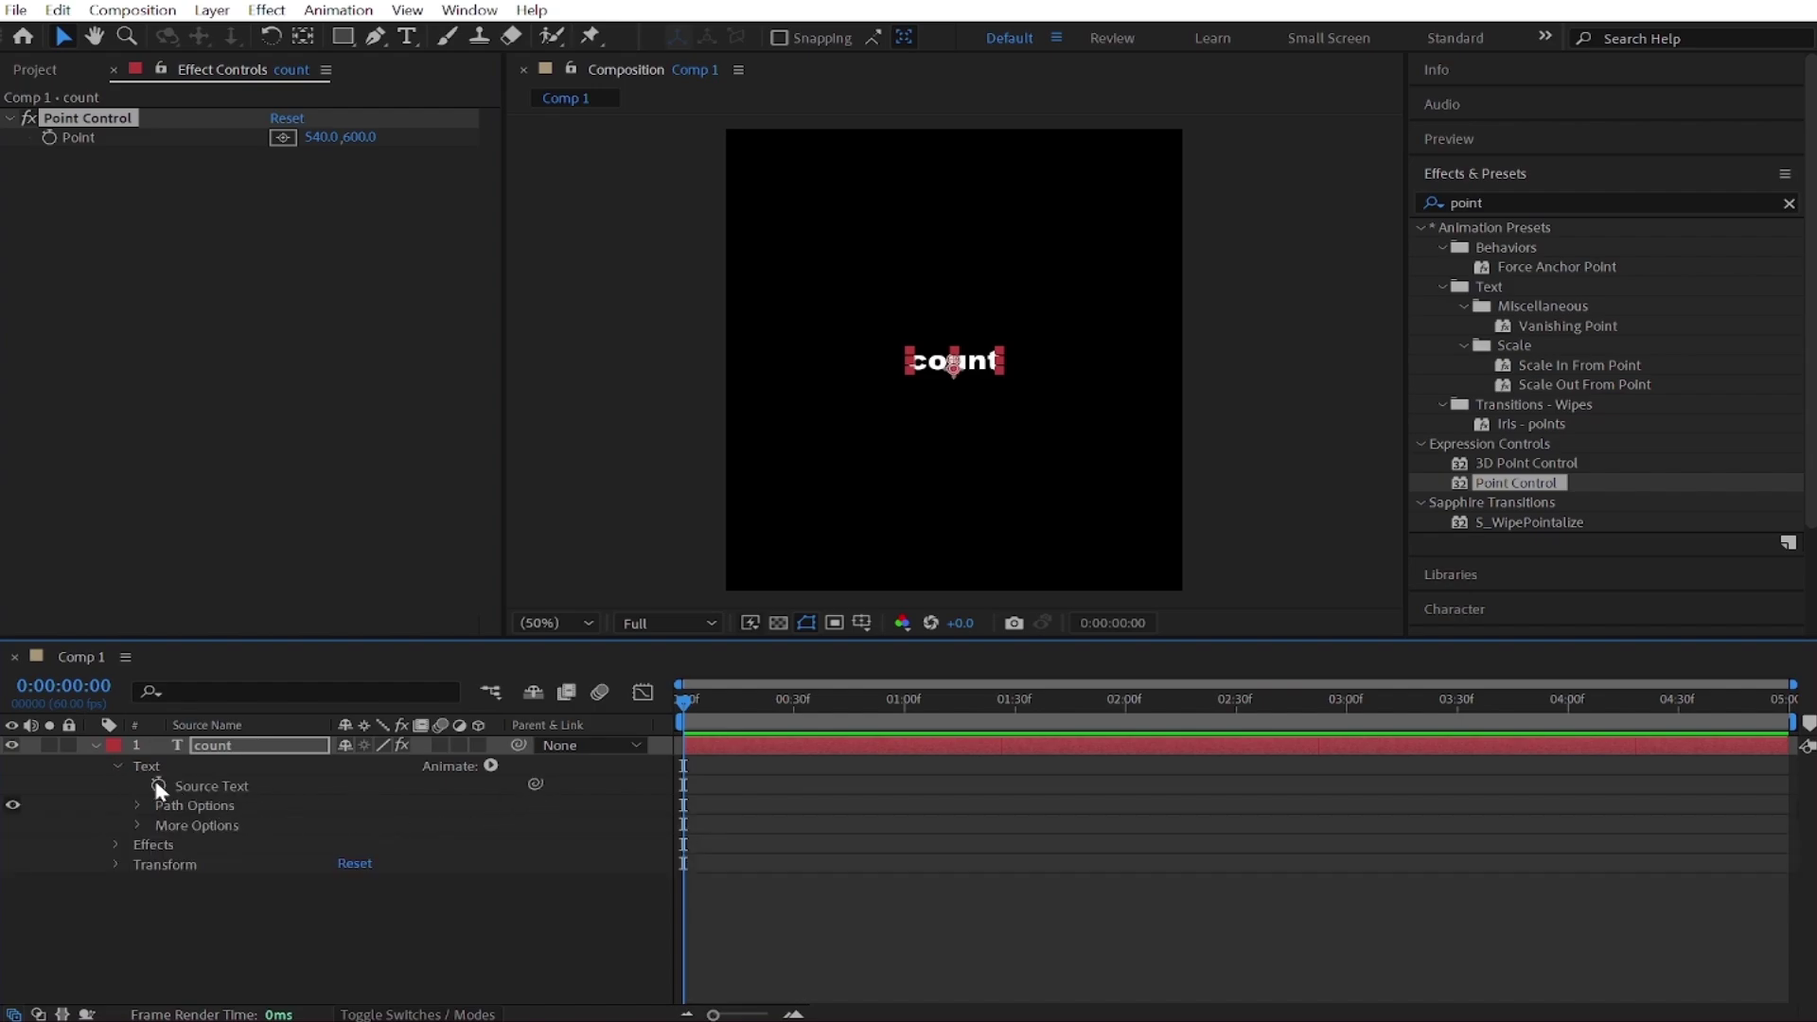
pyautogui.moveTo(536, 784); pyautogui.dragTo(224, 136)
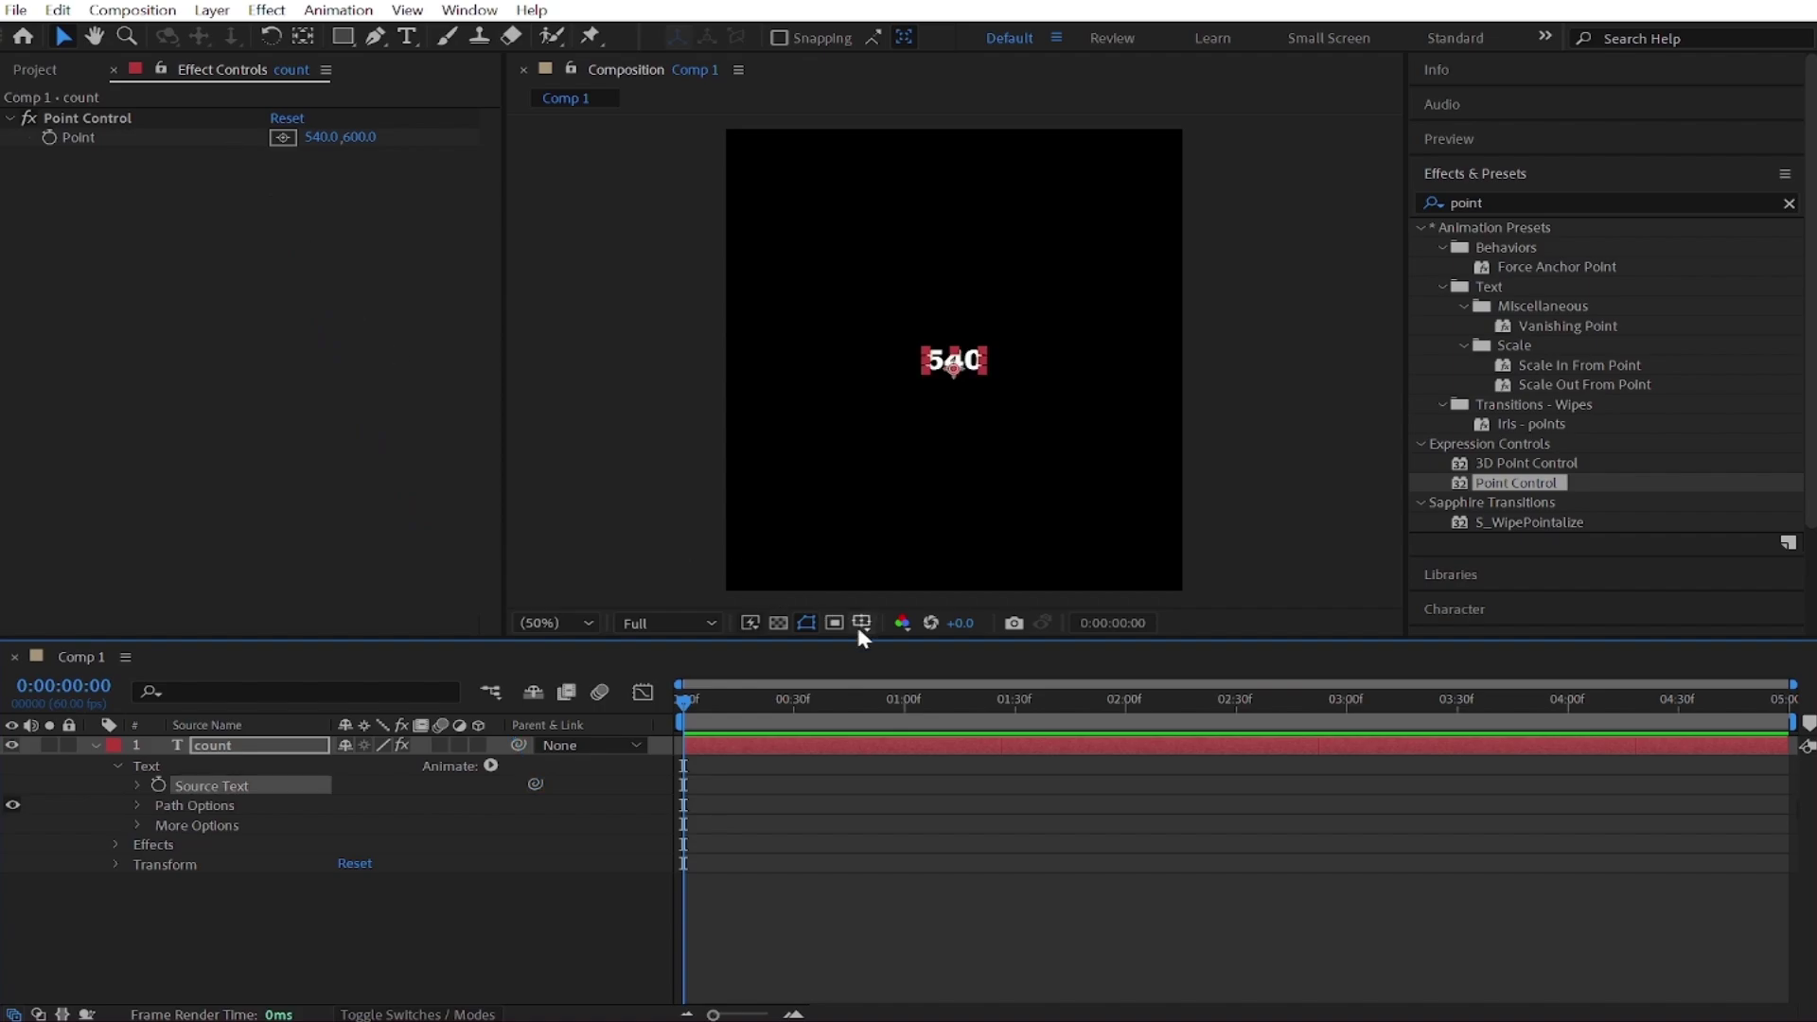
# - Add a Point keyframe at the first frame with its X value set to 0
pyautogui.click(41, 133)
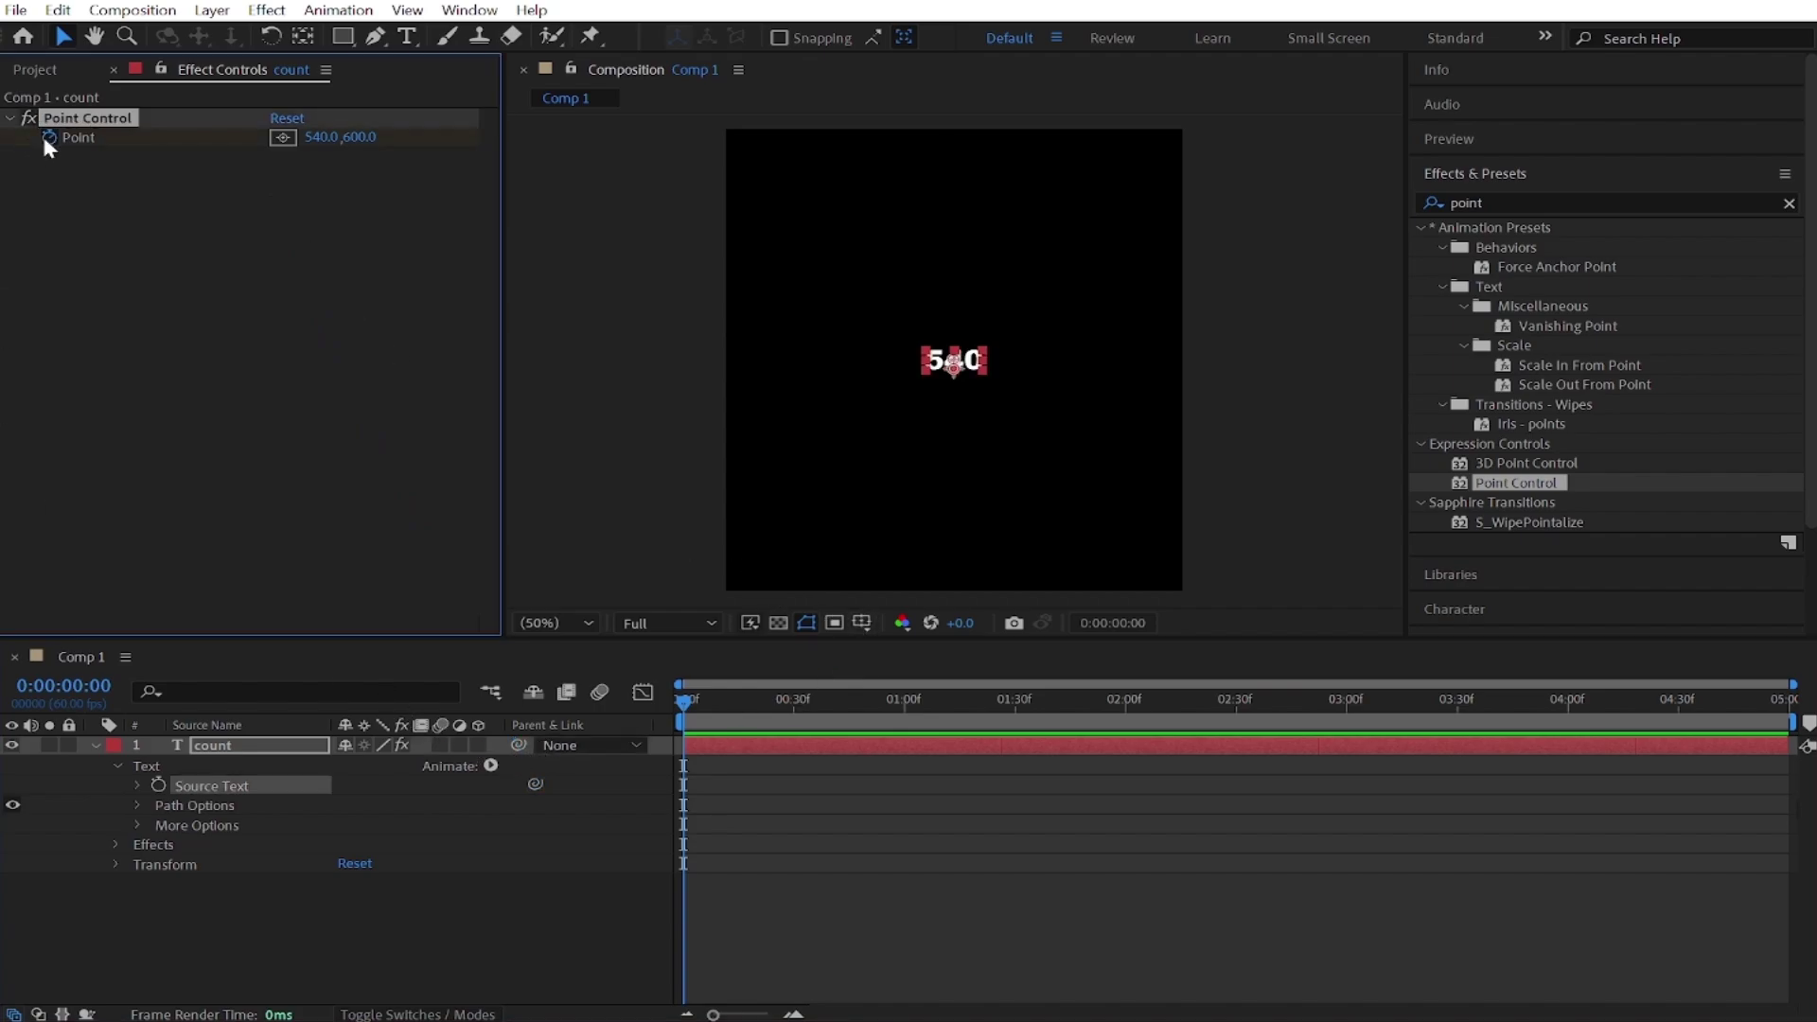
pyautogui.click(320, 138)
pyautogui.write('0')
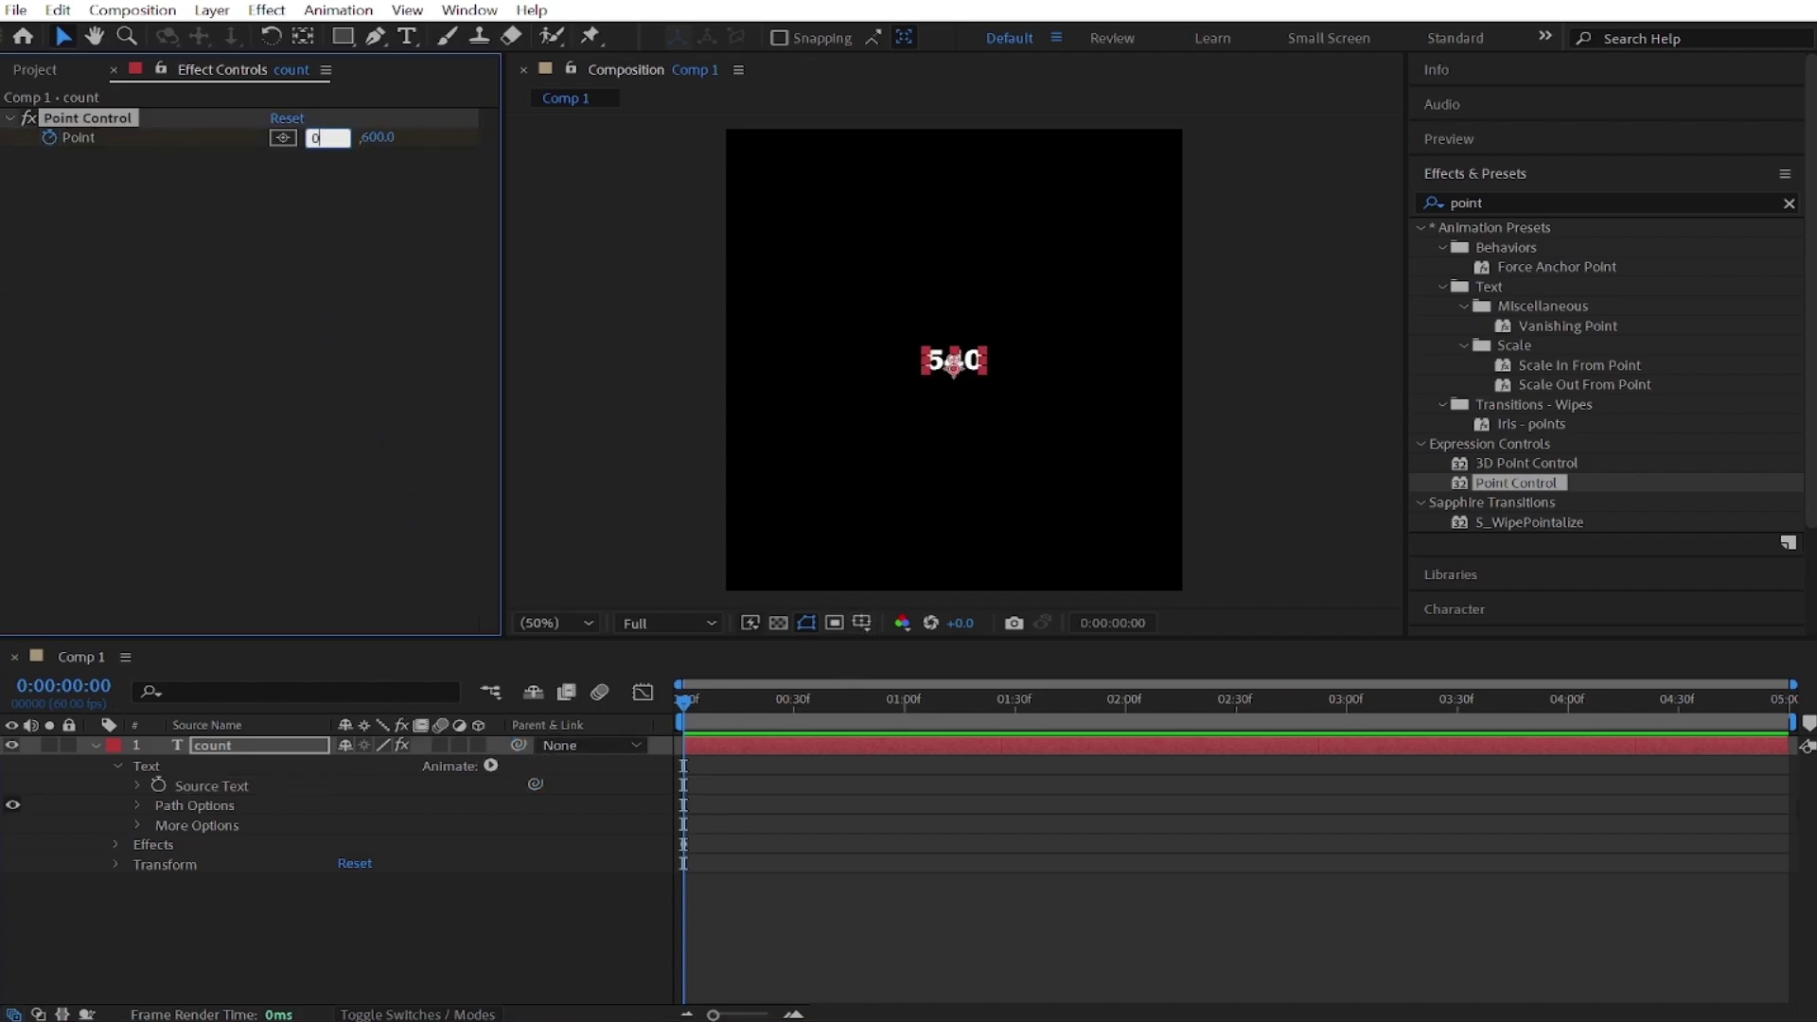
pyautogui.press('Return')
# - Add a Point keyframe at 0:00:01:29 with X set to 14000605 and scrub back through the count
pyautogui.moveTo(910, 724); pyautogui.dragTo(1012, 833)
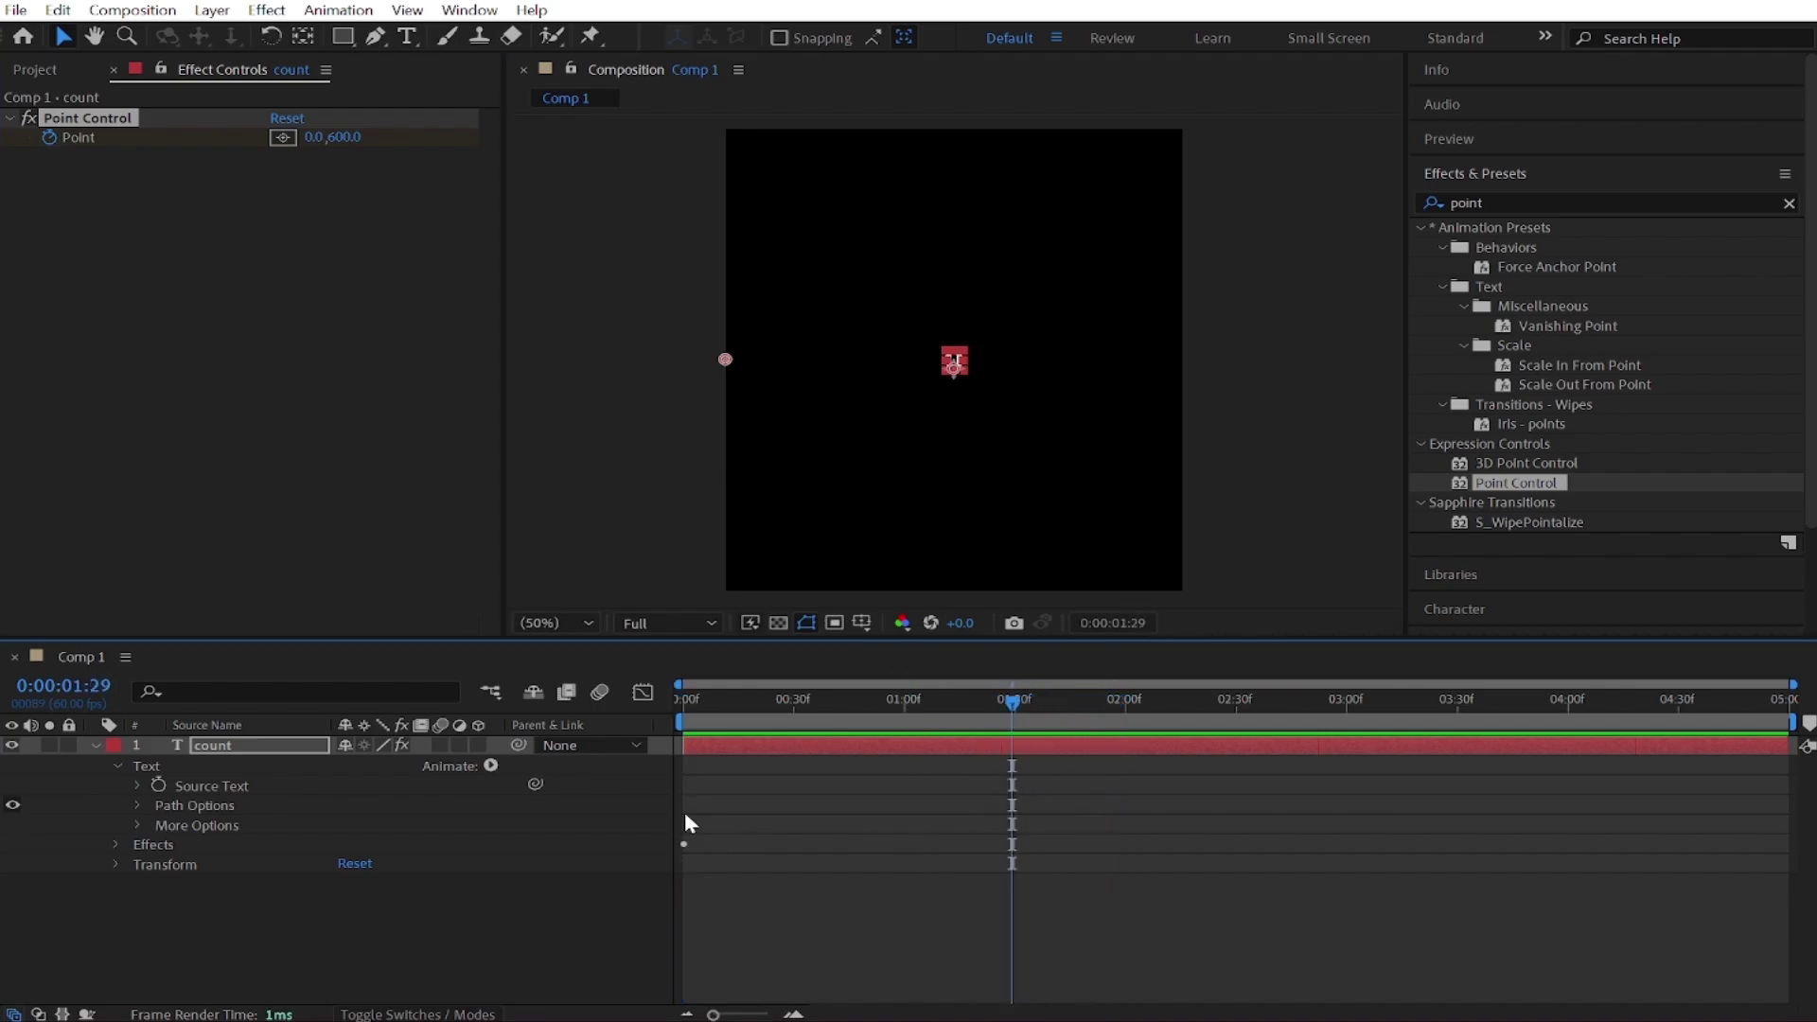
pyautogui.click(321, 136)
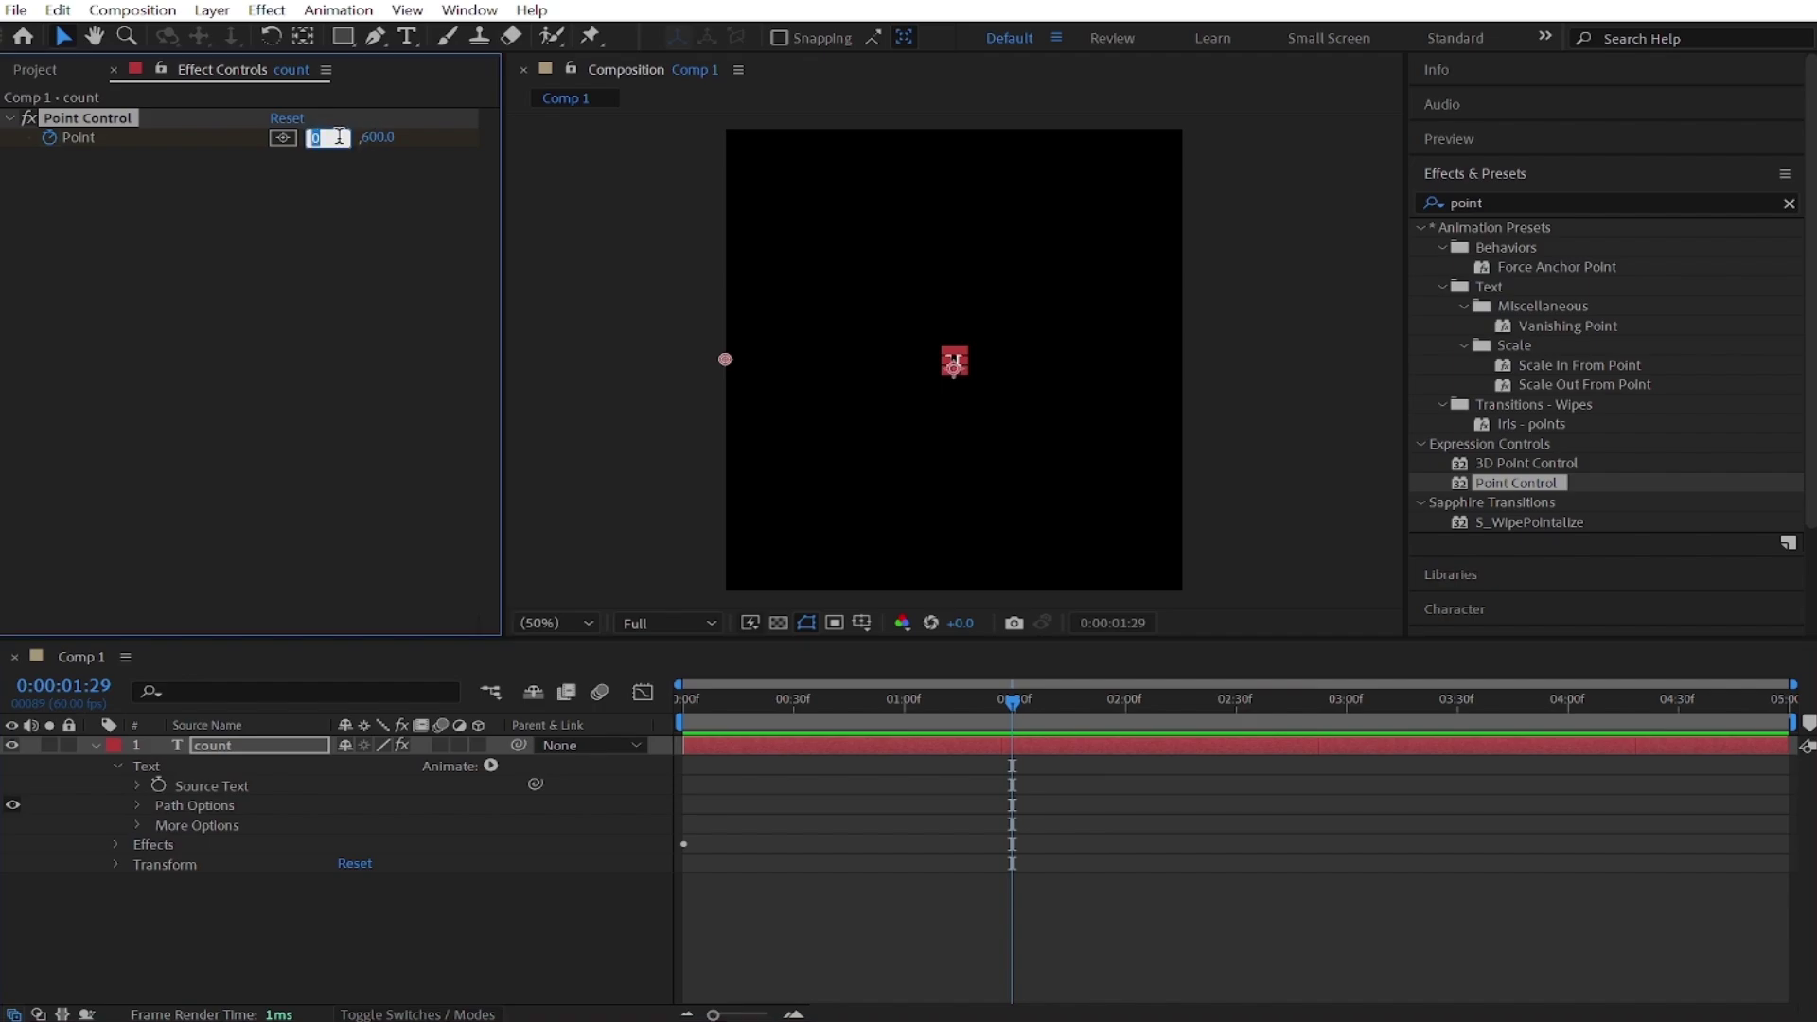
pyautogui.write('14000')
pyautogui.press('Return')
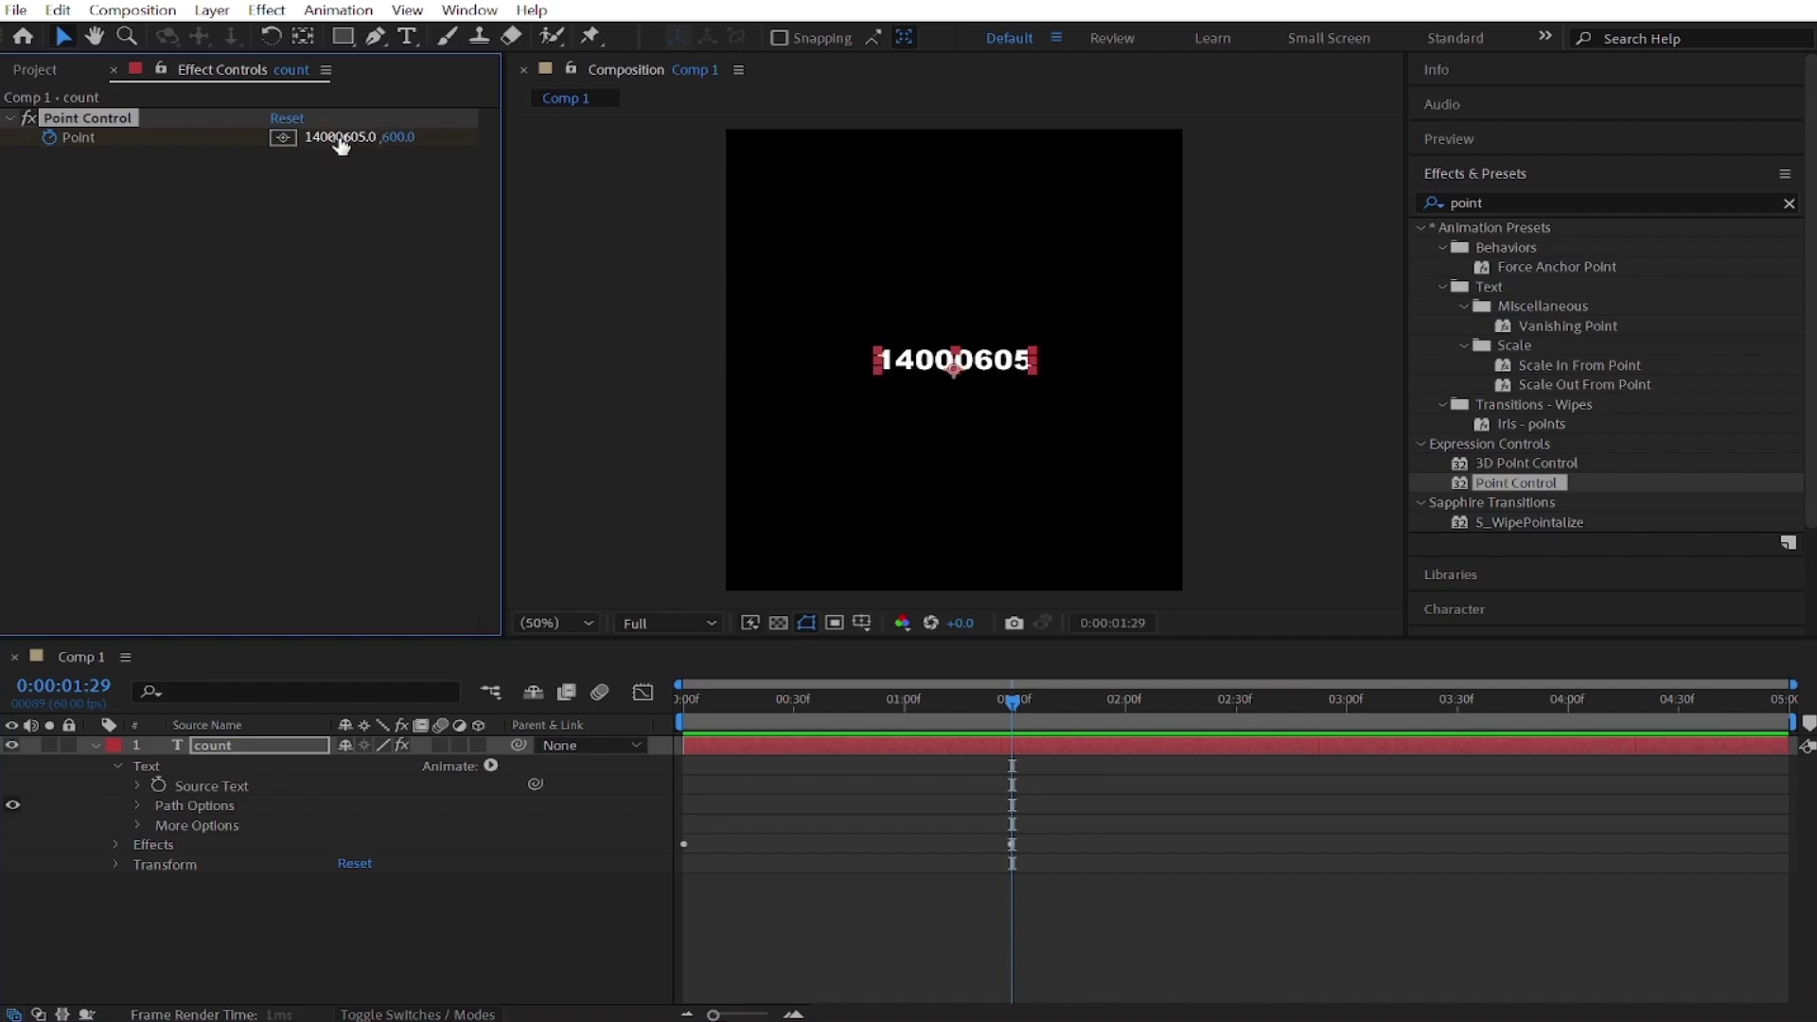
pyautogui.moveTo(852, 714); pyautogui.dragTo(838, 754)
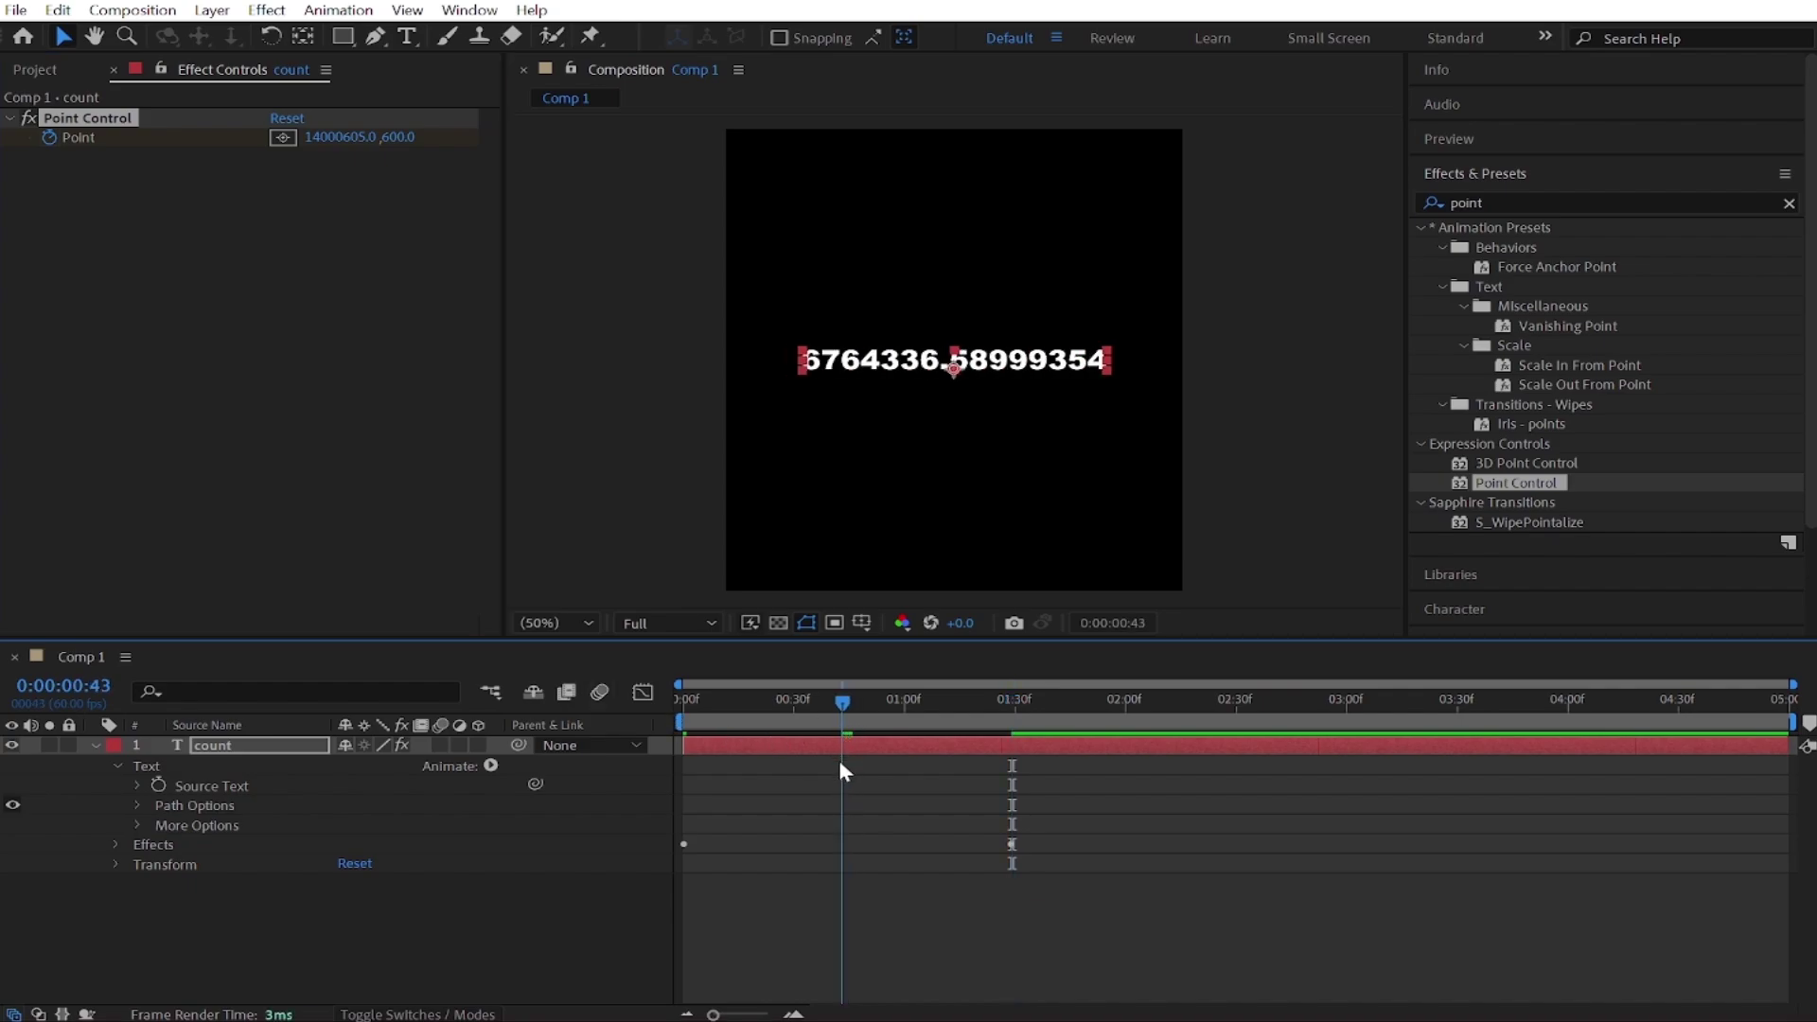
# - Reveal the expression on the count layer's Source Text property
pyautogui.click(879, 922)
pyautogui.click(902, 746)
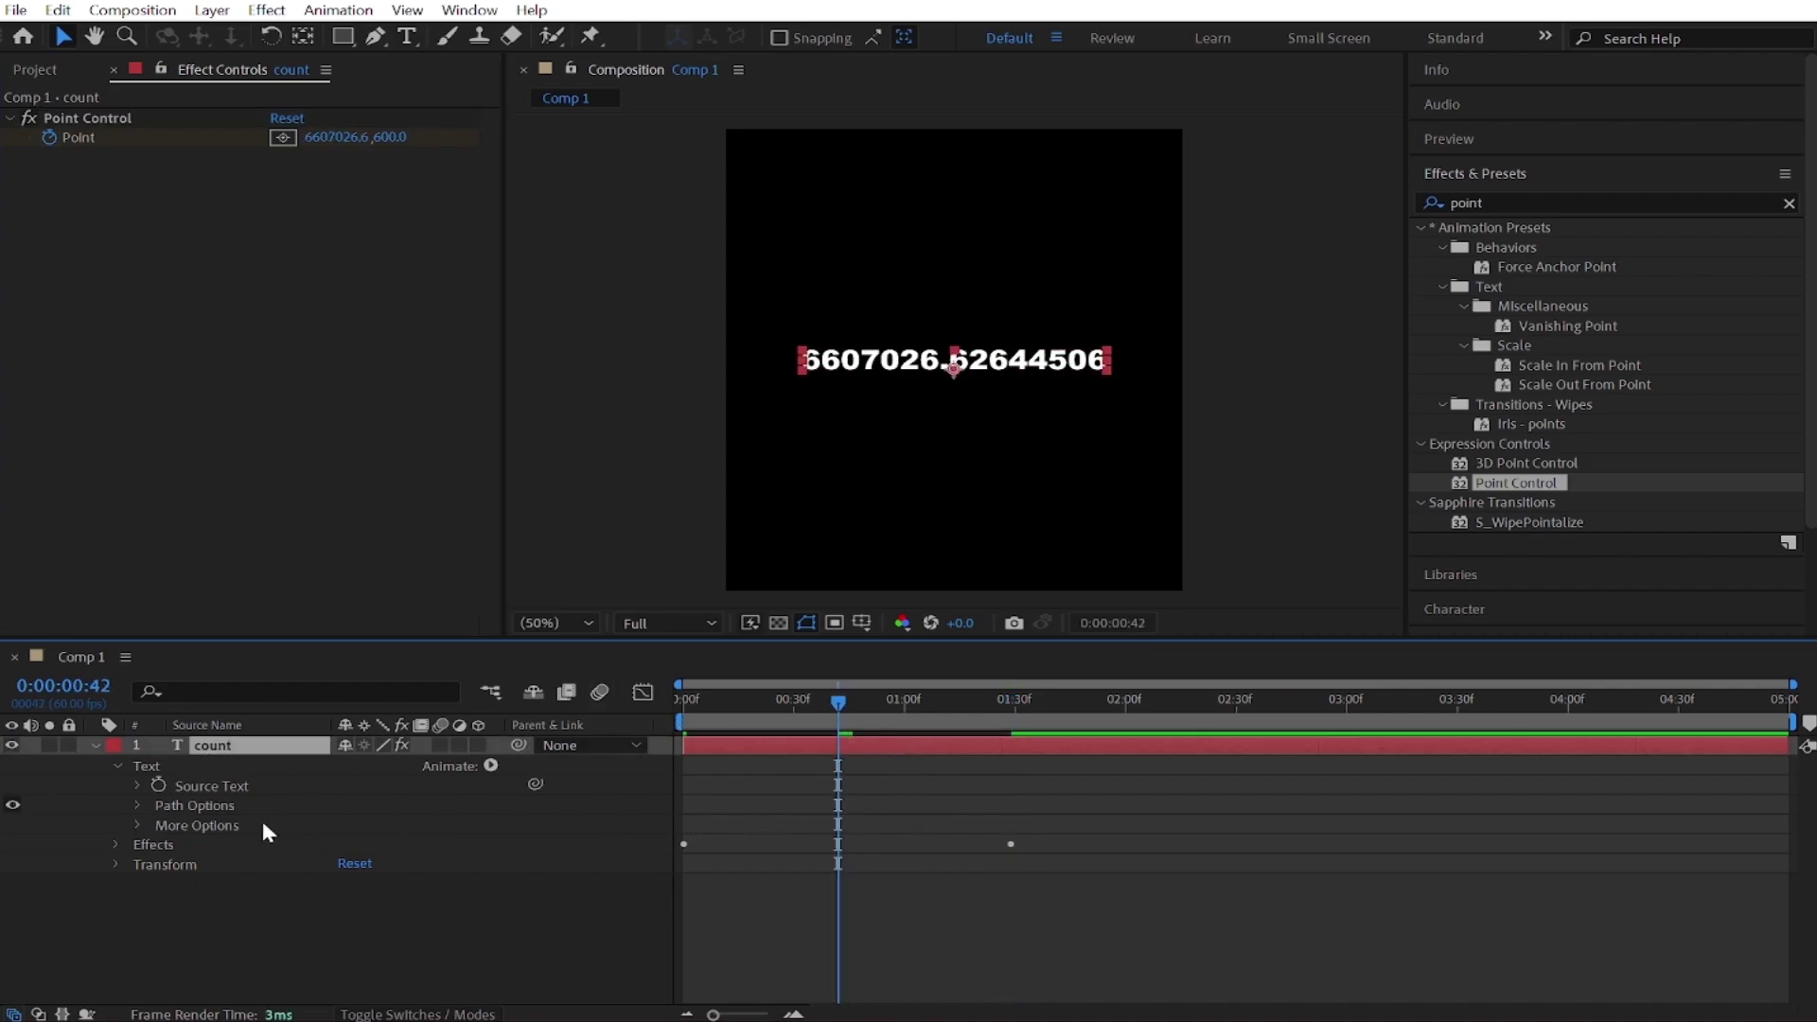
pyautogui.press('u')
pyautogui.press('u')
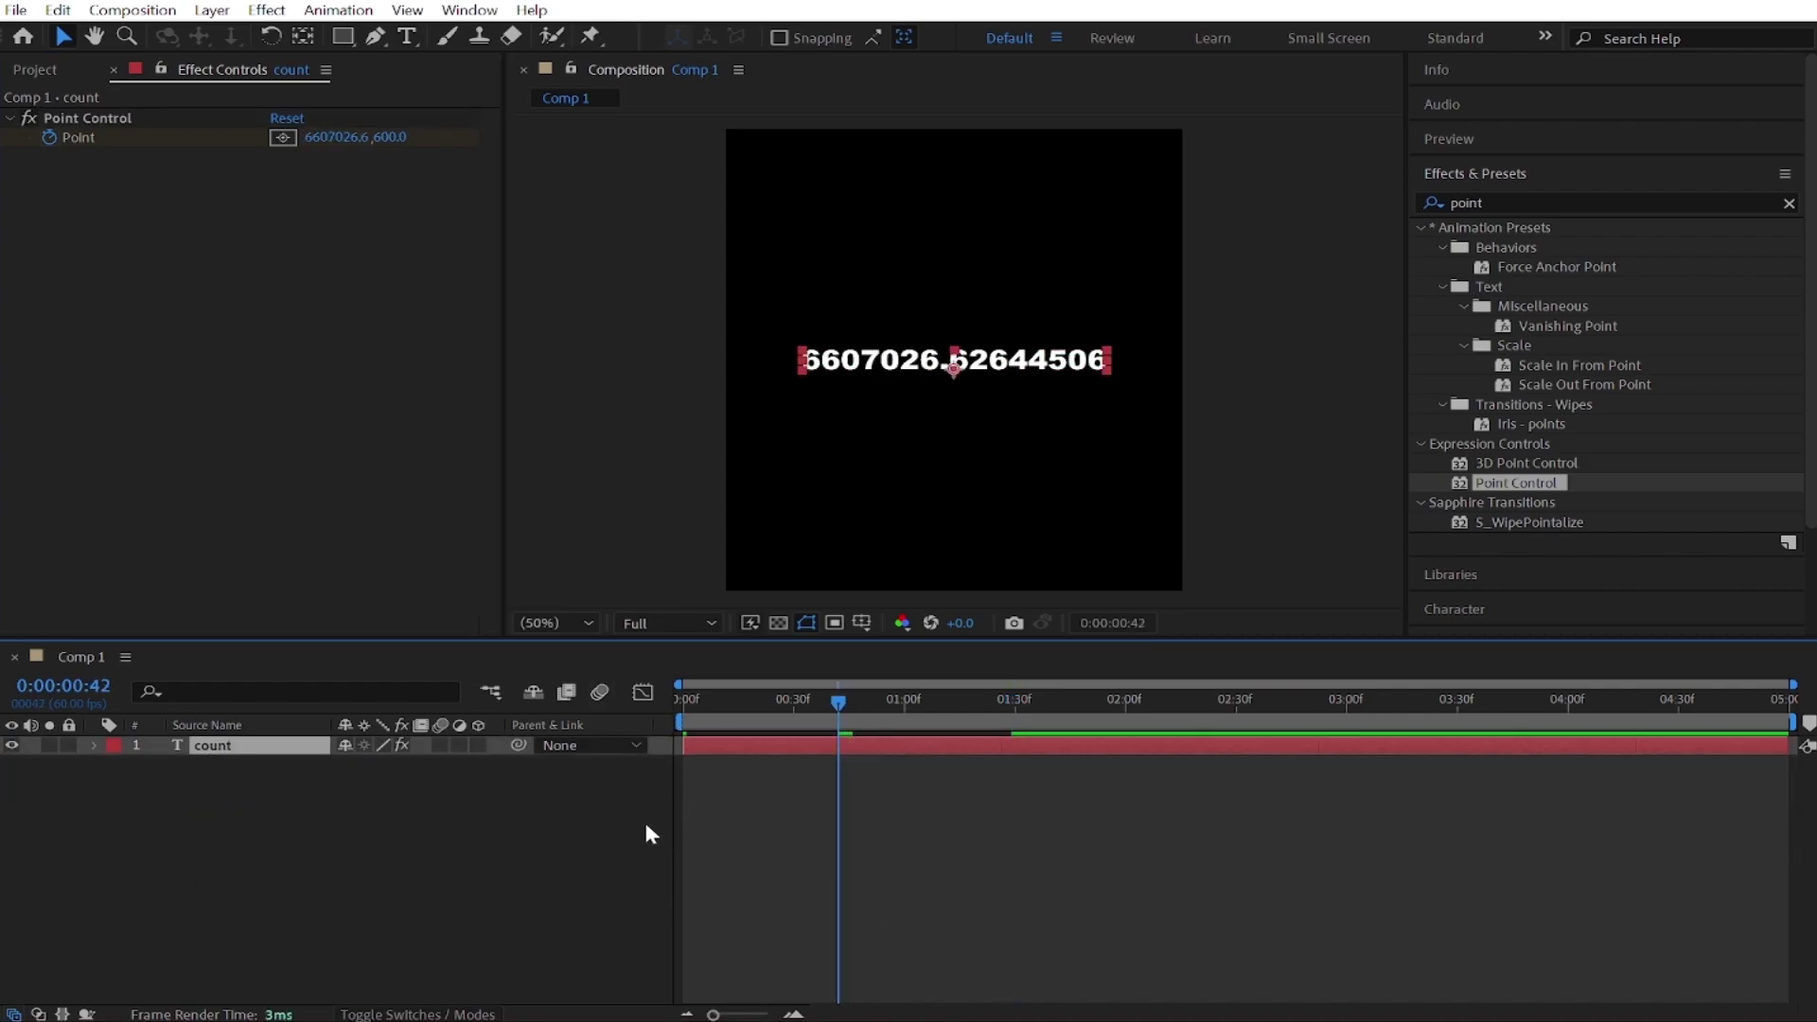
pyautogui.click(94, 746)
pyautogui.click(120, 766)
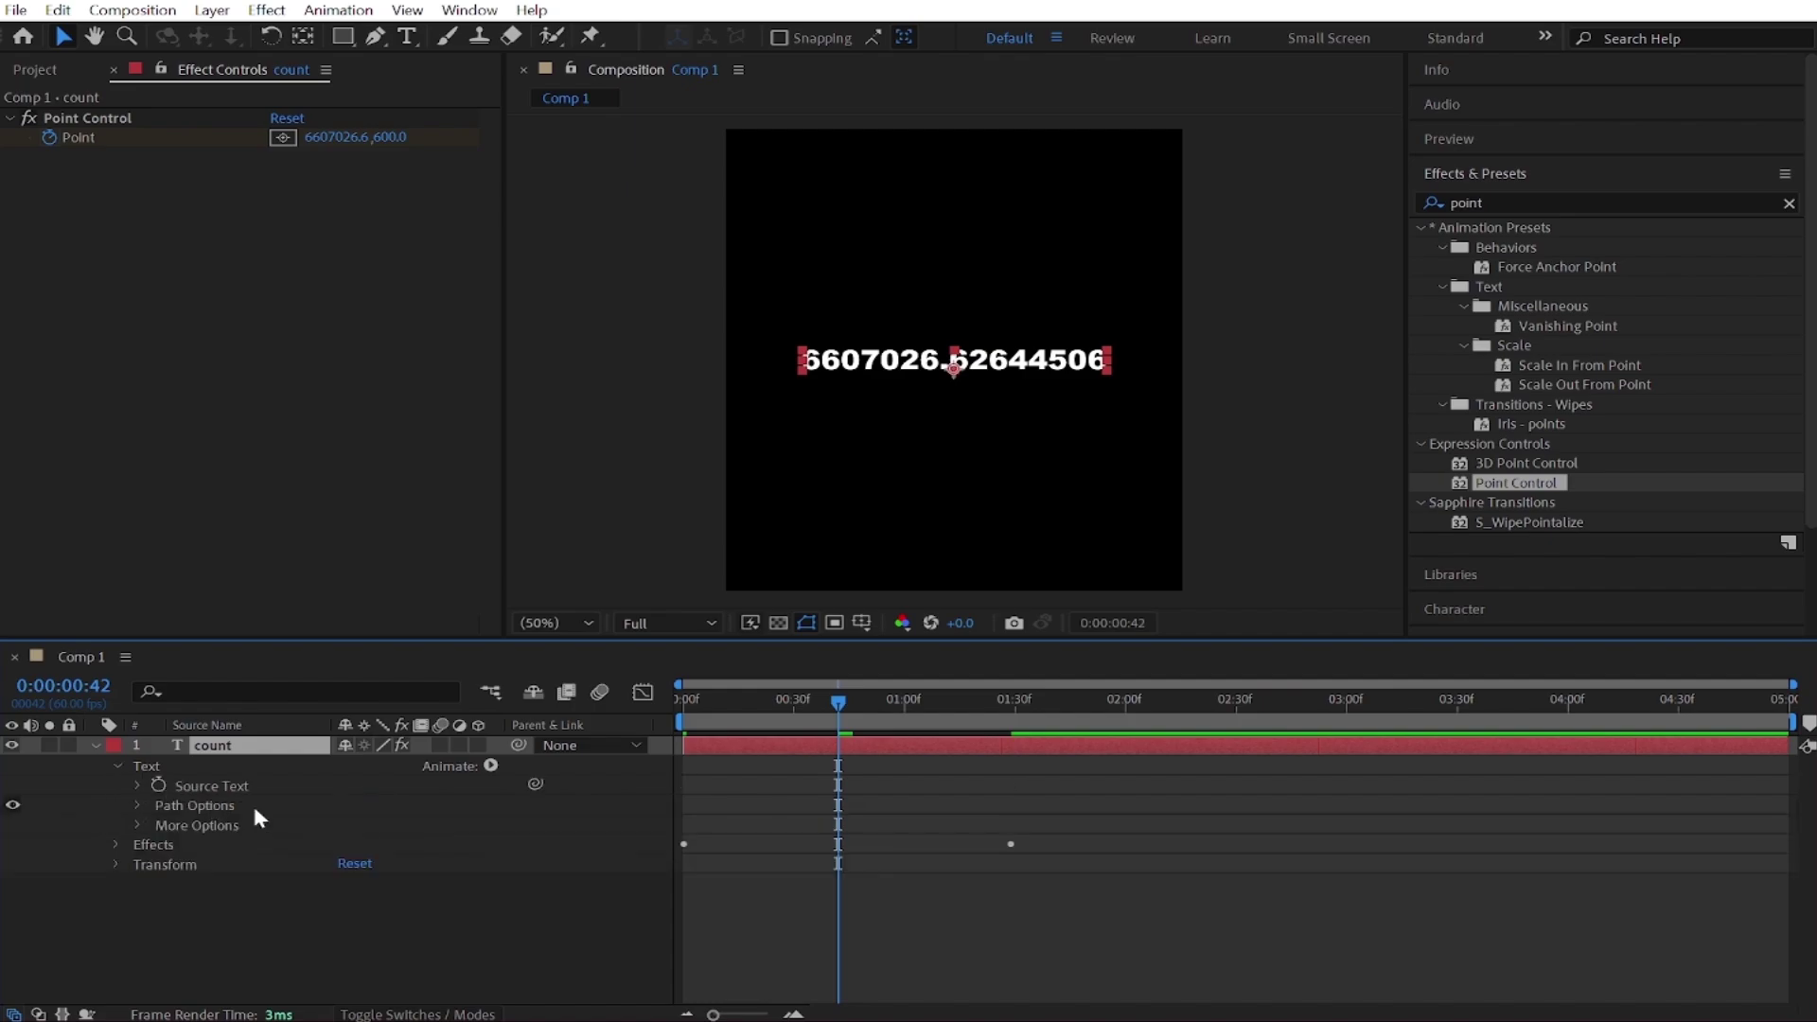
pyautogui.click(214, 789)
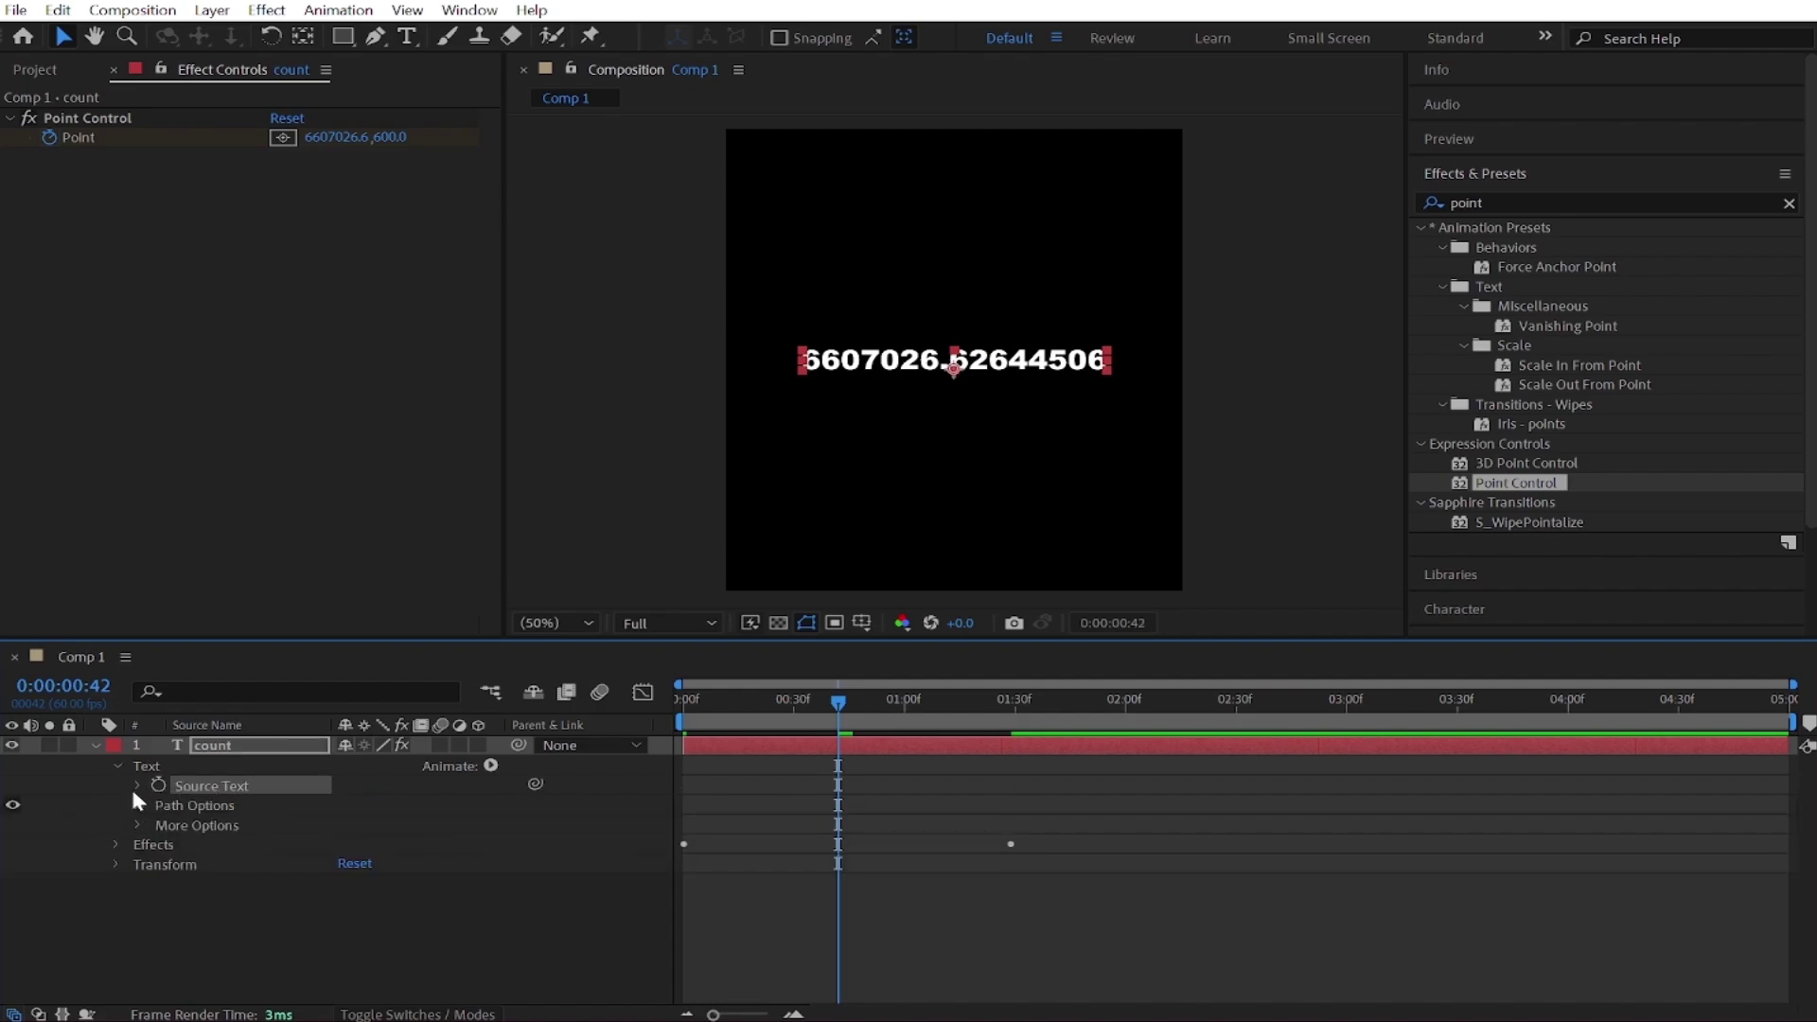
pyautogui.click(137, 786)
pyautogui.click(250, 807)
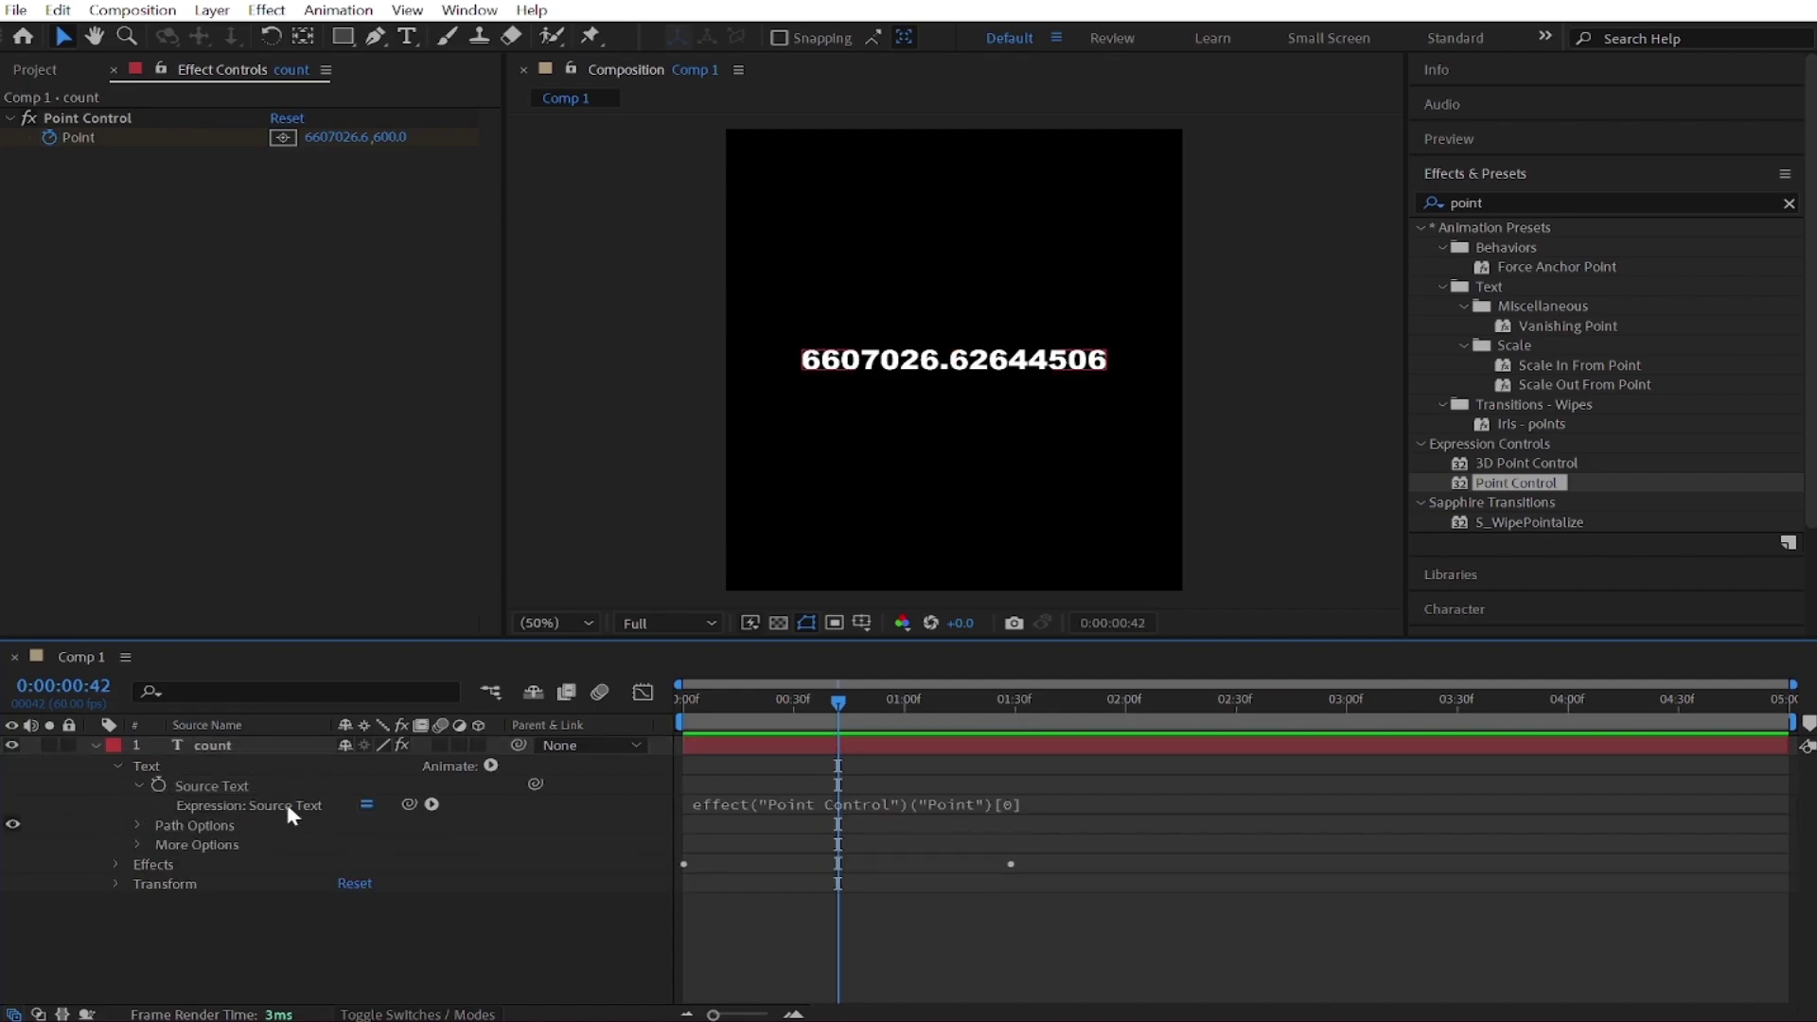
# - Replace the Source Text expression with num = "" + (effect("Point Control")("Point")[0]).toFixed(0);
pyautogui.click(275, 788)
pyautogui.rightClick(282, 789)
pyautogui.press('Escape')
pyautogui.click(286, 804)
pyautogui.moveTo(409, 804); pyautogui.dragTo(300, 388)
pyautogui.moveTo(411, 803); pyautogui.dragTo(213, 134)
pyautogui.hotkey('ctrl', 'a')
pyautogui.write('num = "" + (effect("Point Control")("Point")[0]).toFixed(0);')
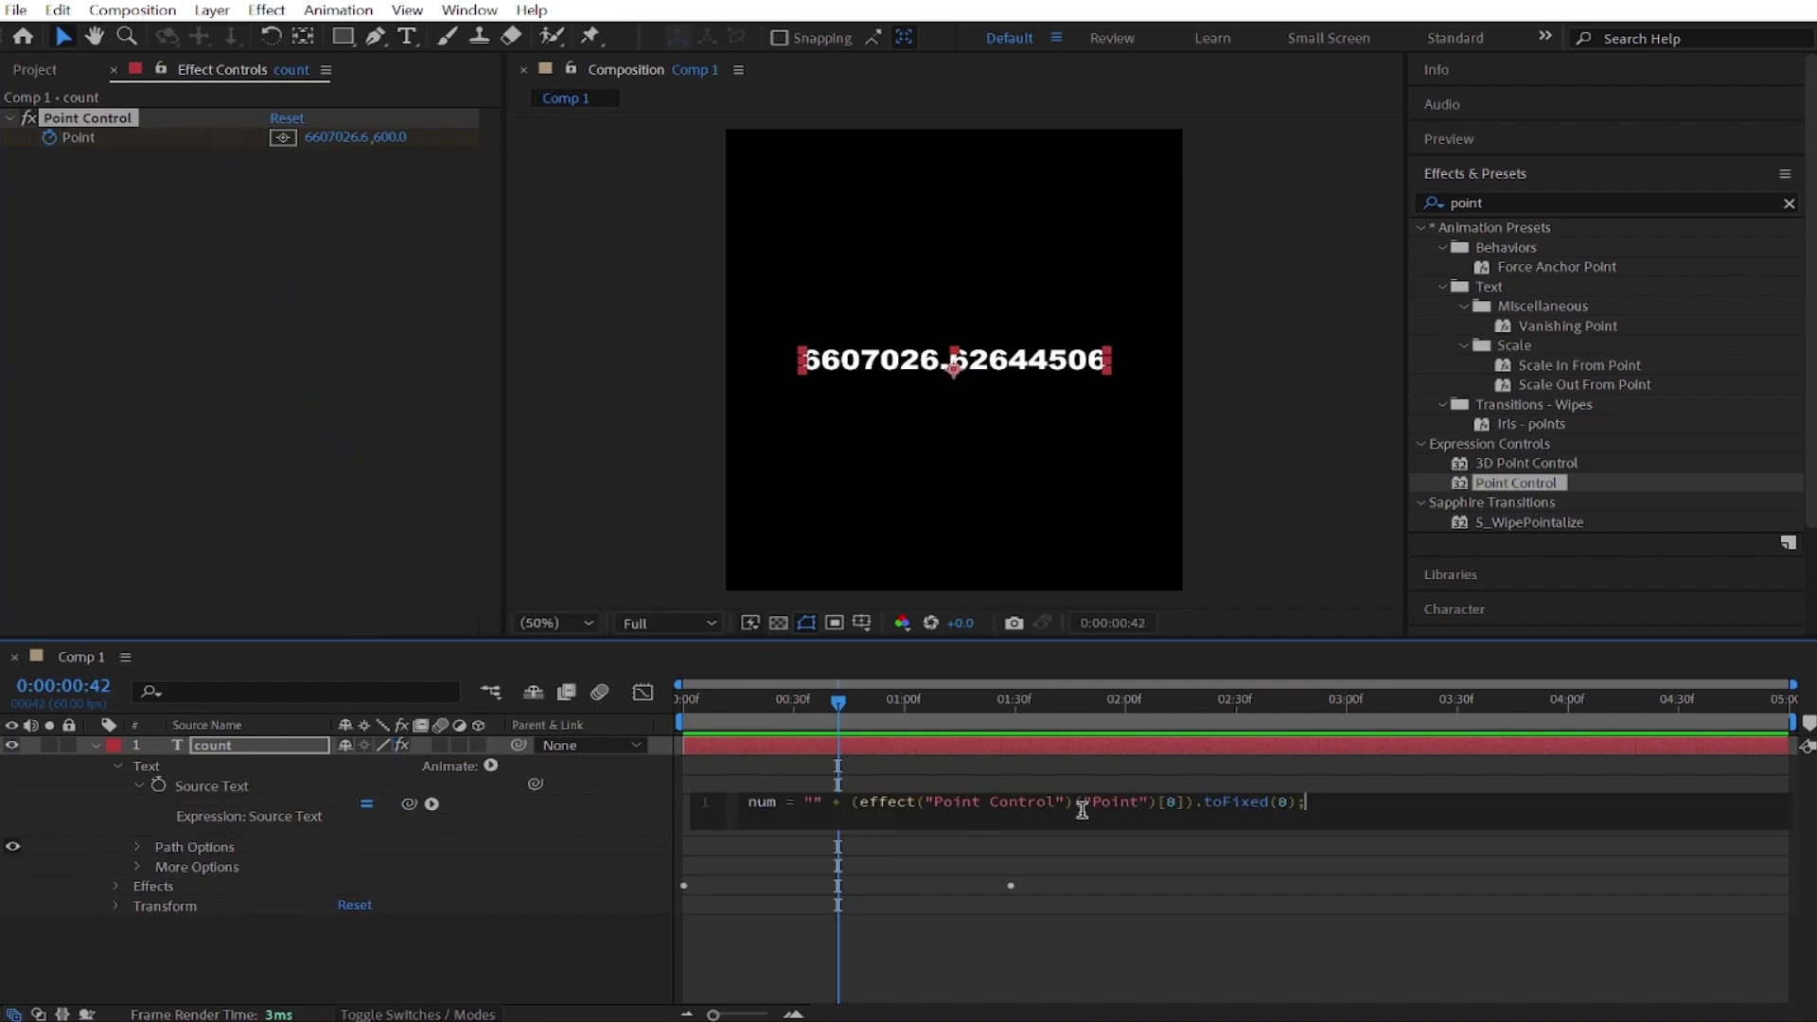
pyautogui.click(1095, 895)
# - Preview the whole-number counting animation from the first frame
pyautogui.moveTo(967, 721); pyautogui.dragTo(483, 807)
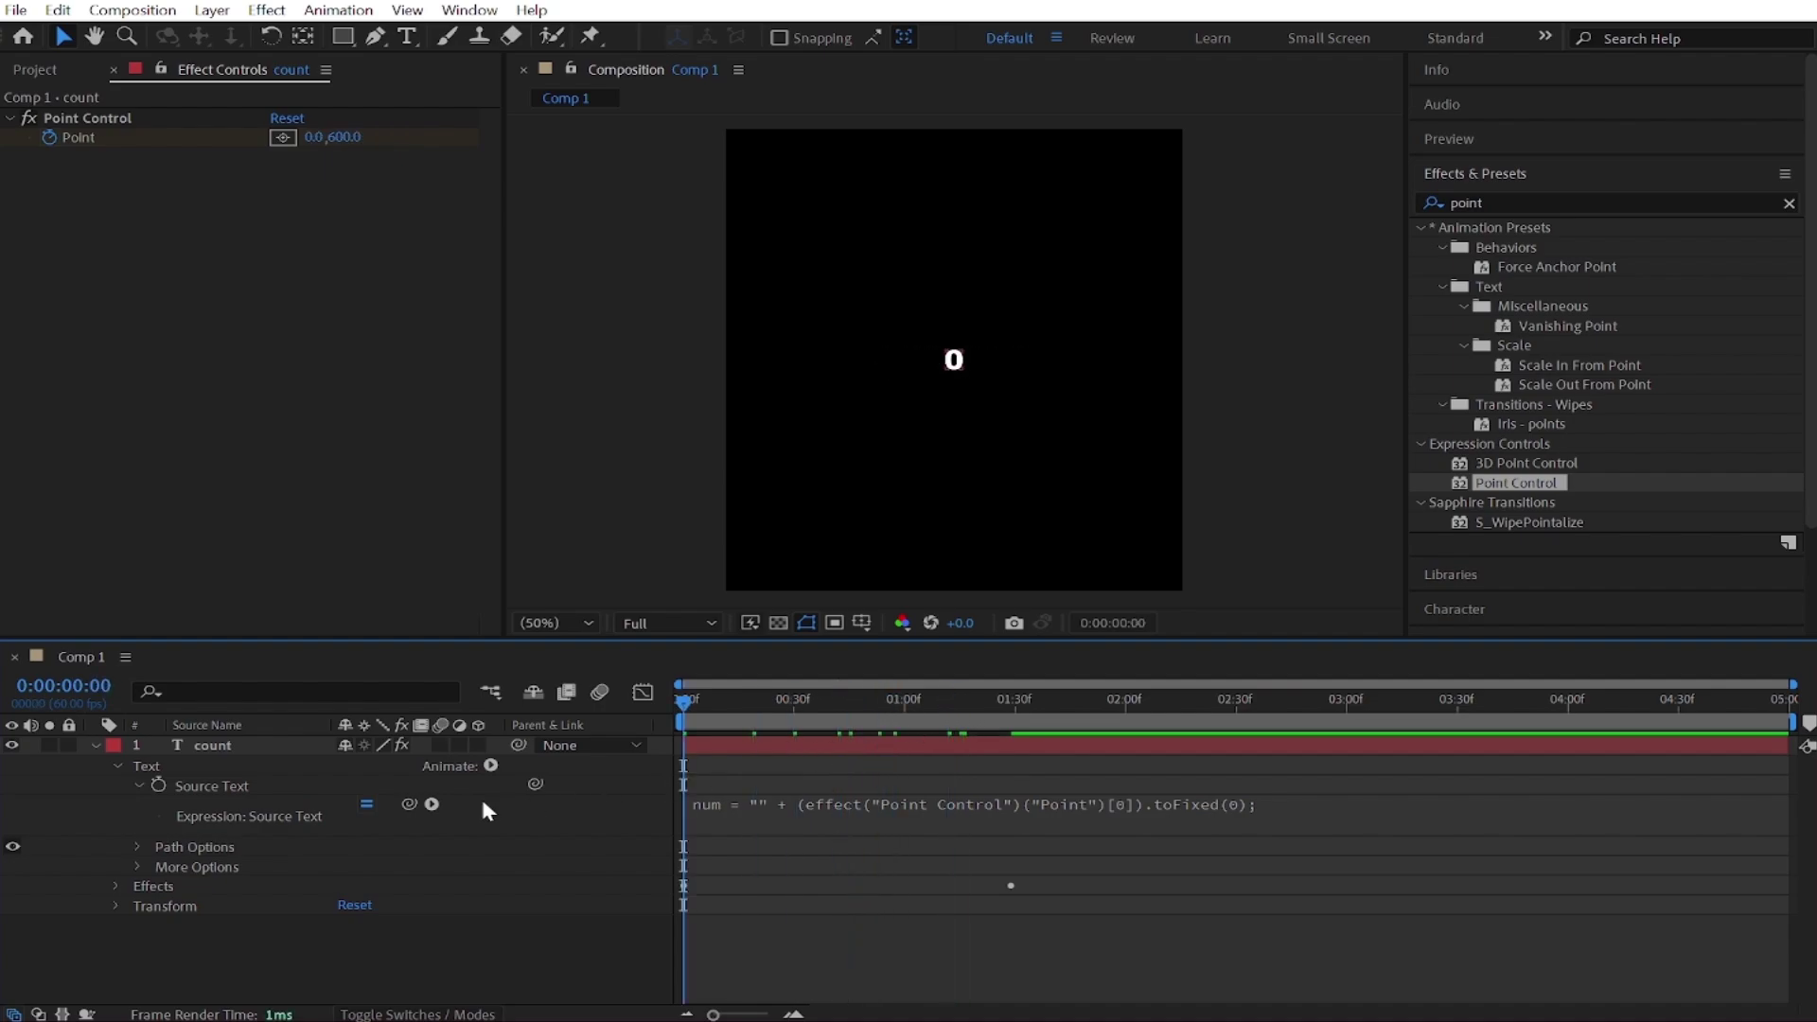
pyautogui.press('space')
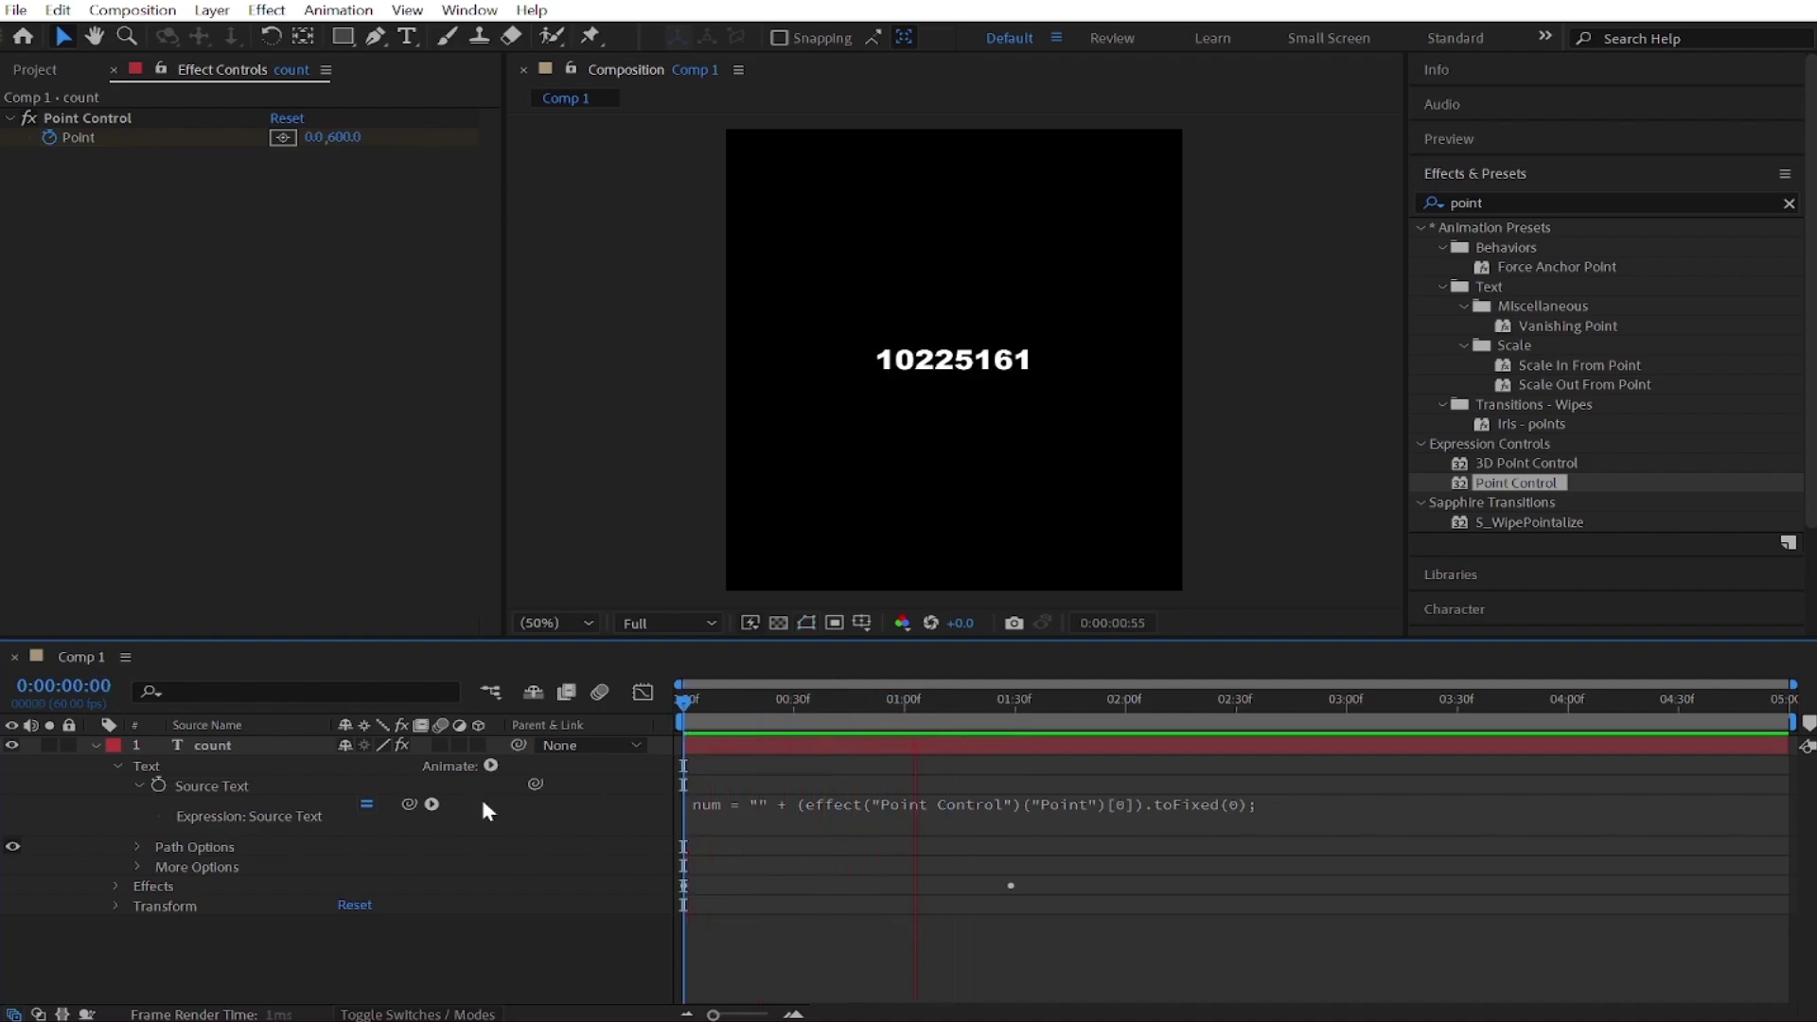
pyautogui.press('space')
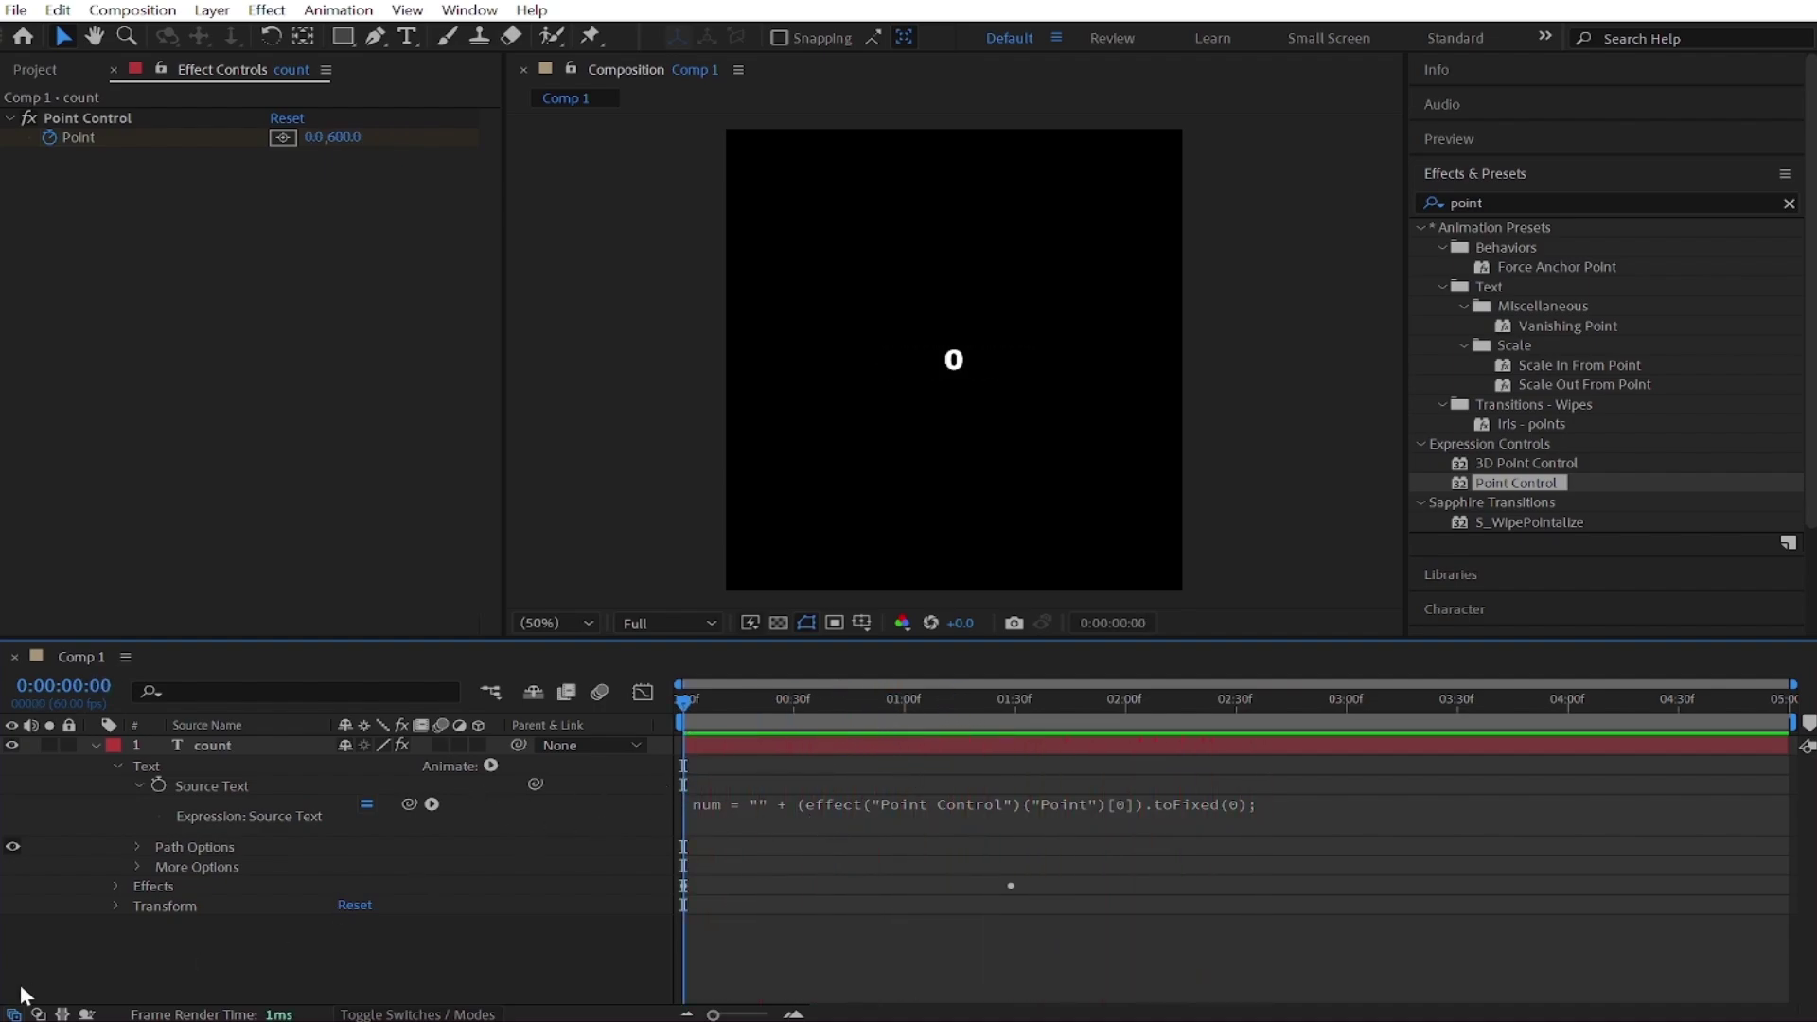
# - Keyframe the count layer's opacity from 0% at the first frame to 100% at 0:00:00:24
pyautogui.press('u')
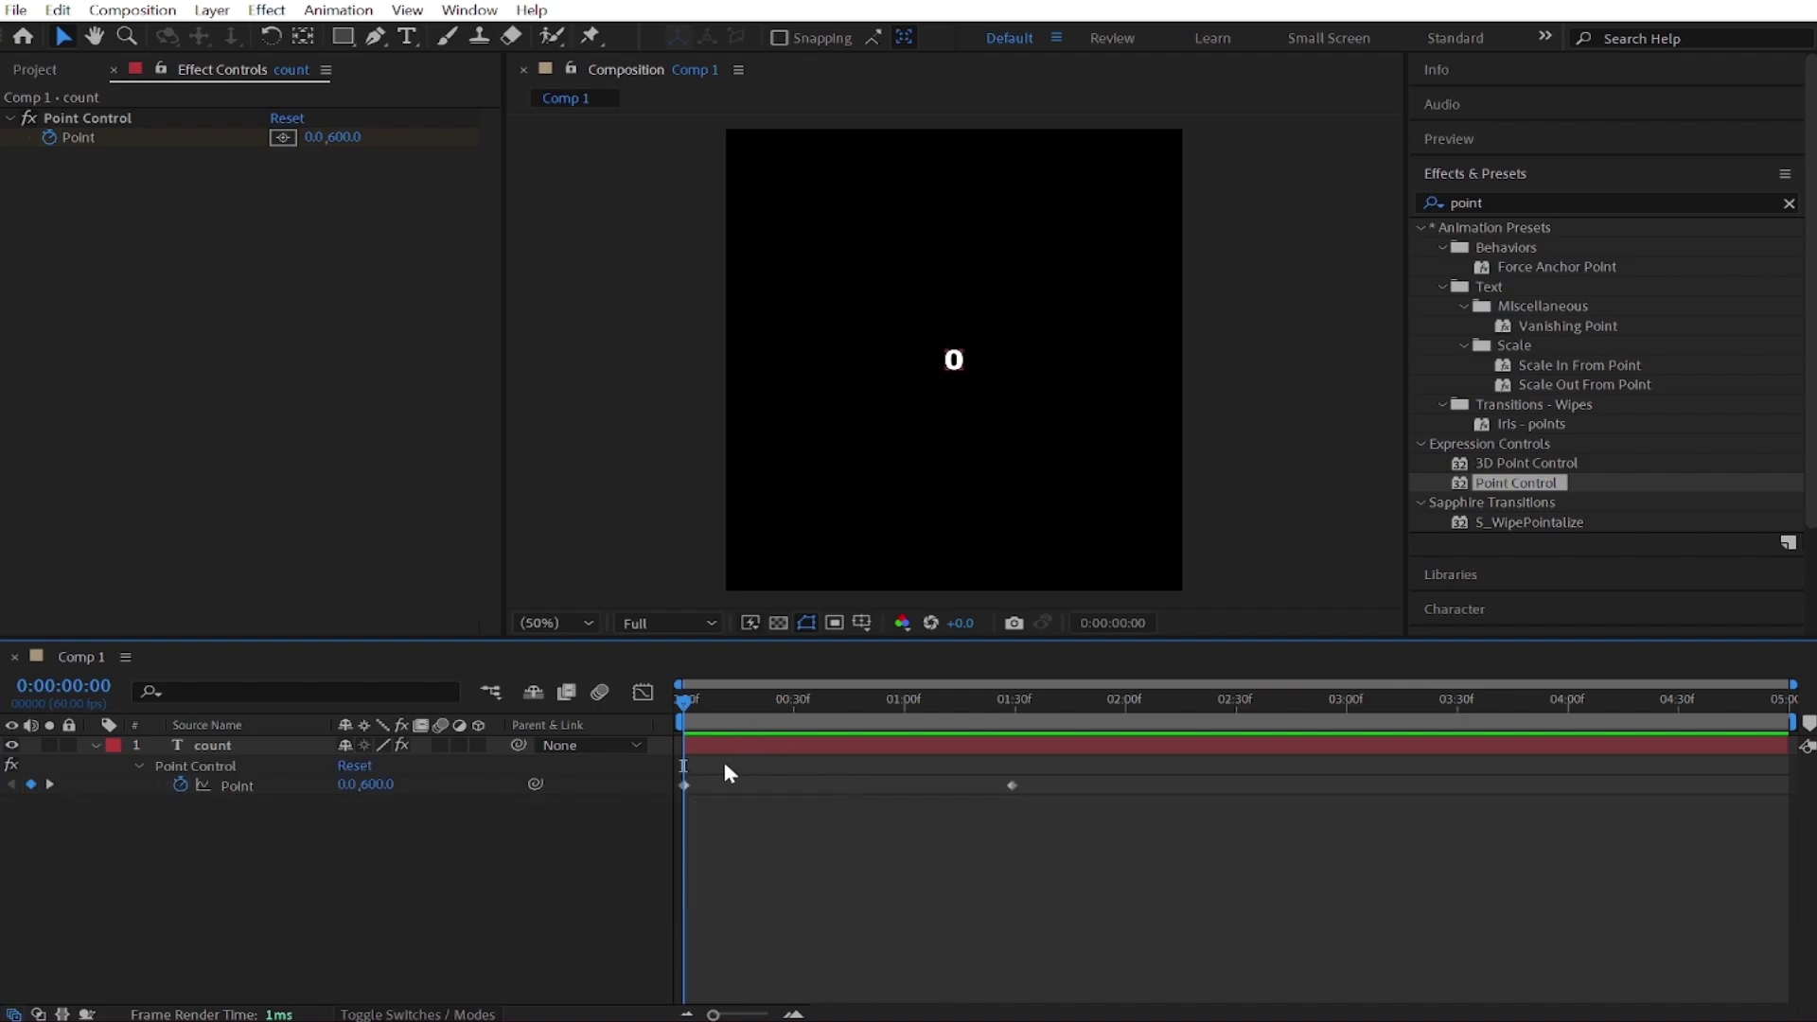
pyautogui.moveTo(748, 708); pyautogui.dragTo(565, 757)
pyautogui.press('t')
pyautogui.click(155, 765)
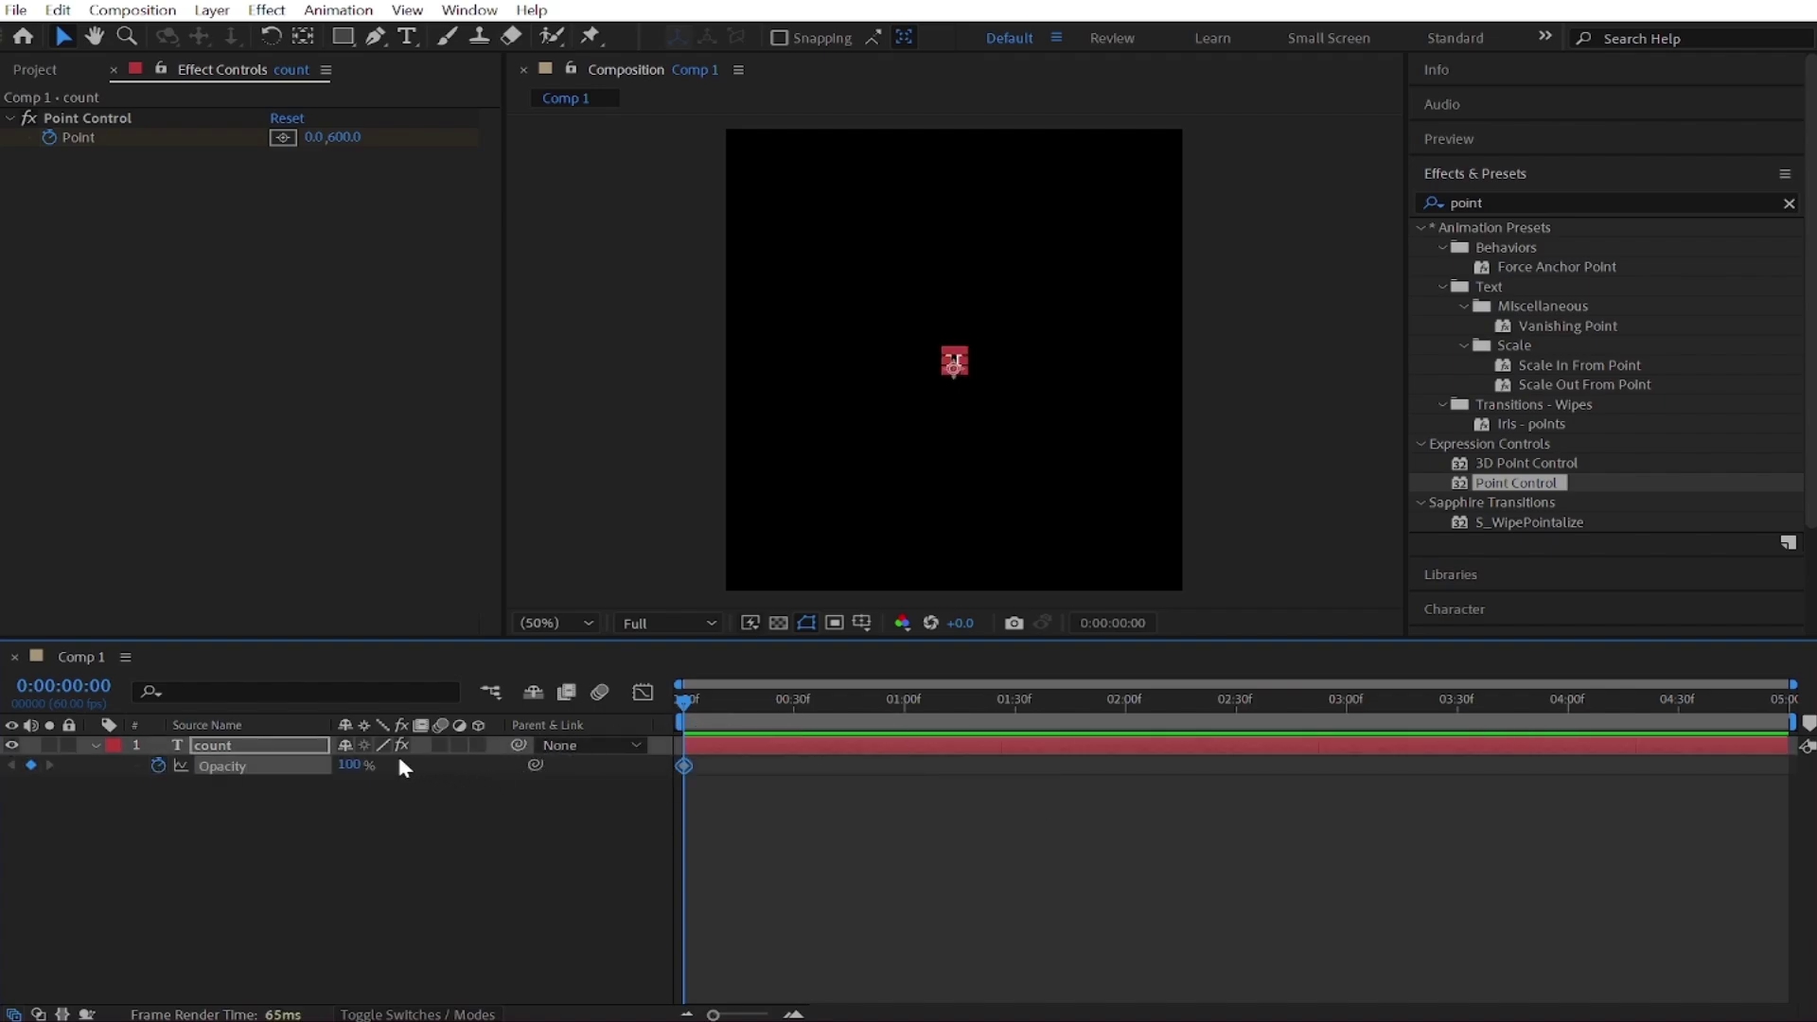
pyautogui.moveTo(351, 765); pyautogui.dragTo(284, 765)
pyautogui.moveTo(797, 701); pyautogui.dragTo(773, 746)
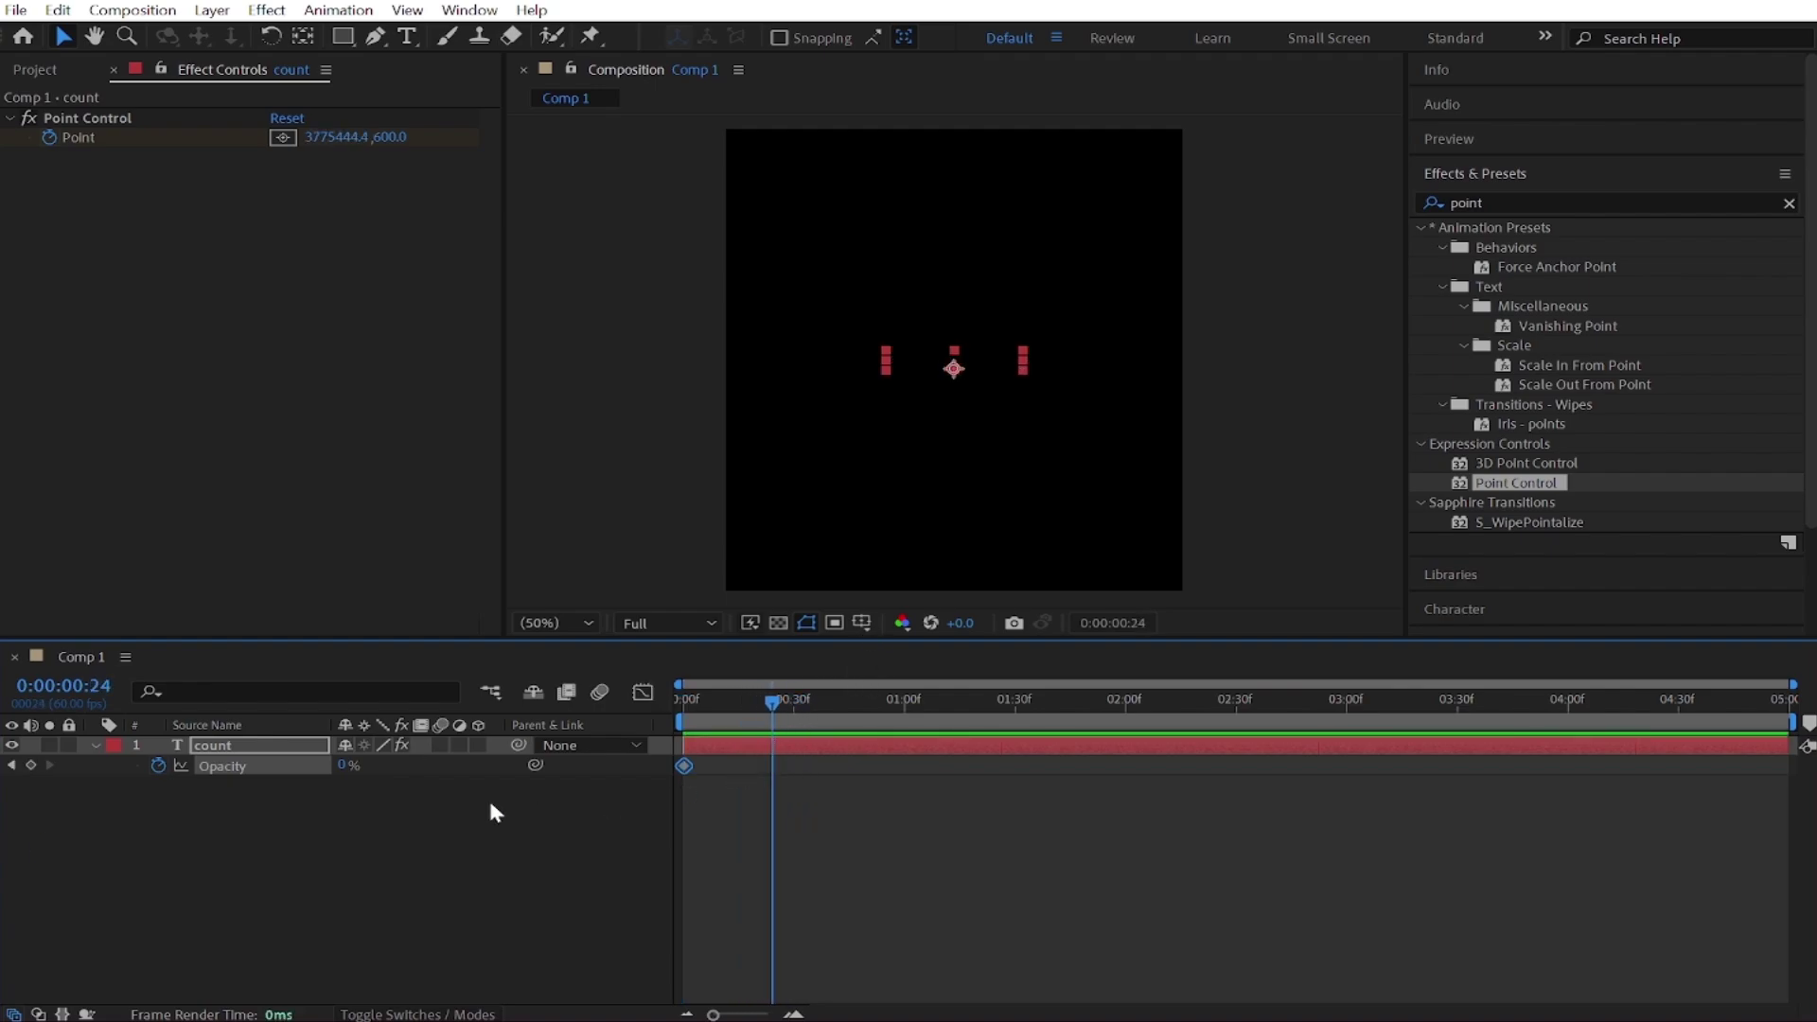
pyautogui.moveTo(343, 768); pyautogui.dragTo(1092, 861)
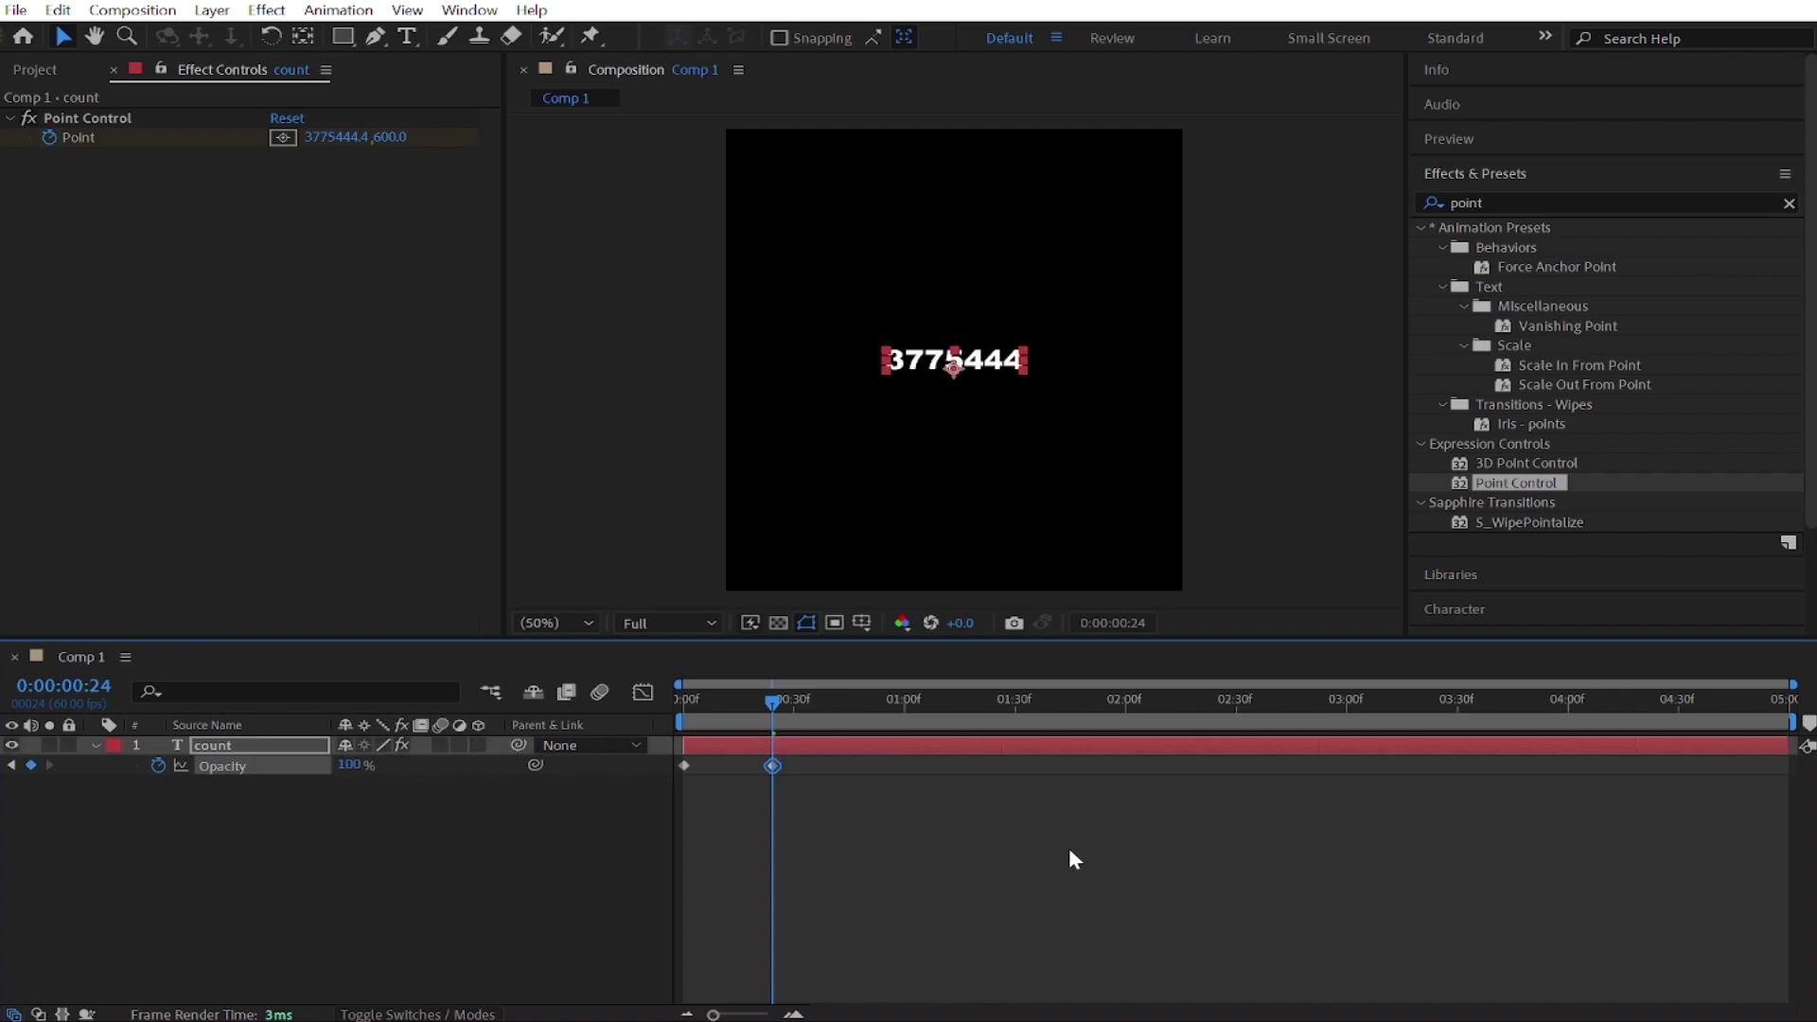
# - Play the composition from the start to check the counter's fade-in
pyautogui.press('Home')
pyautogui.press('space')
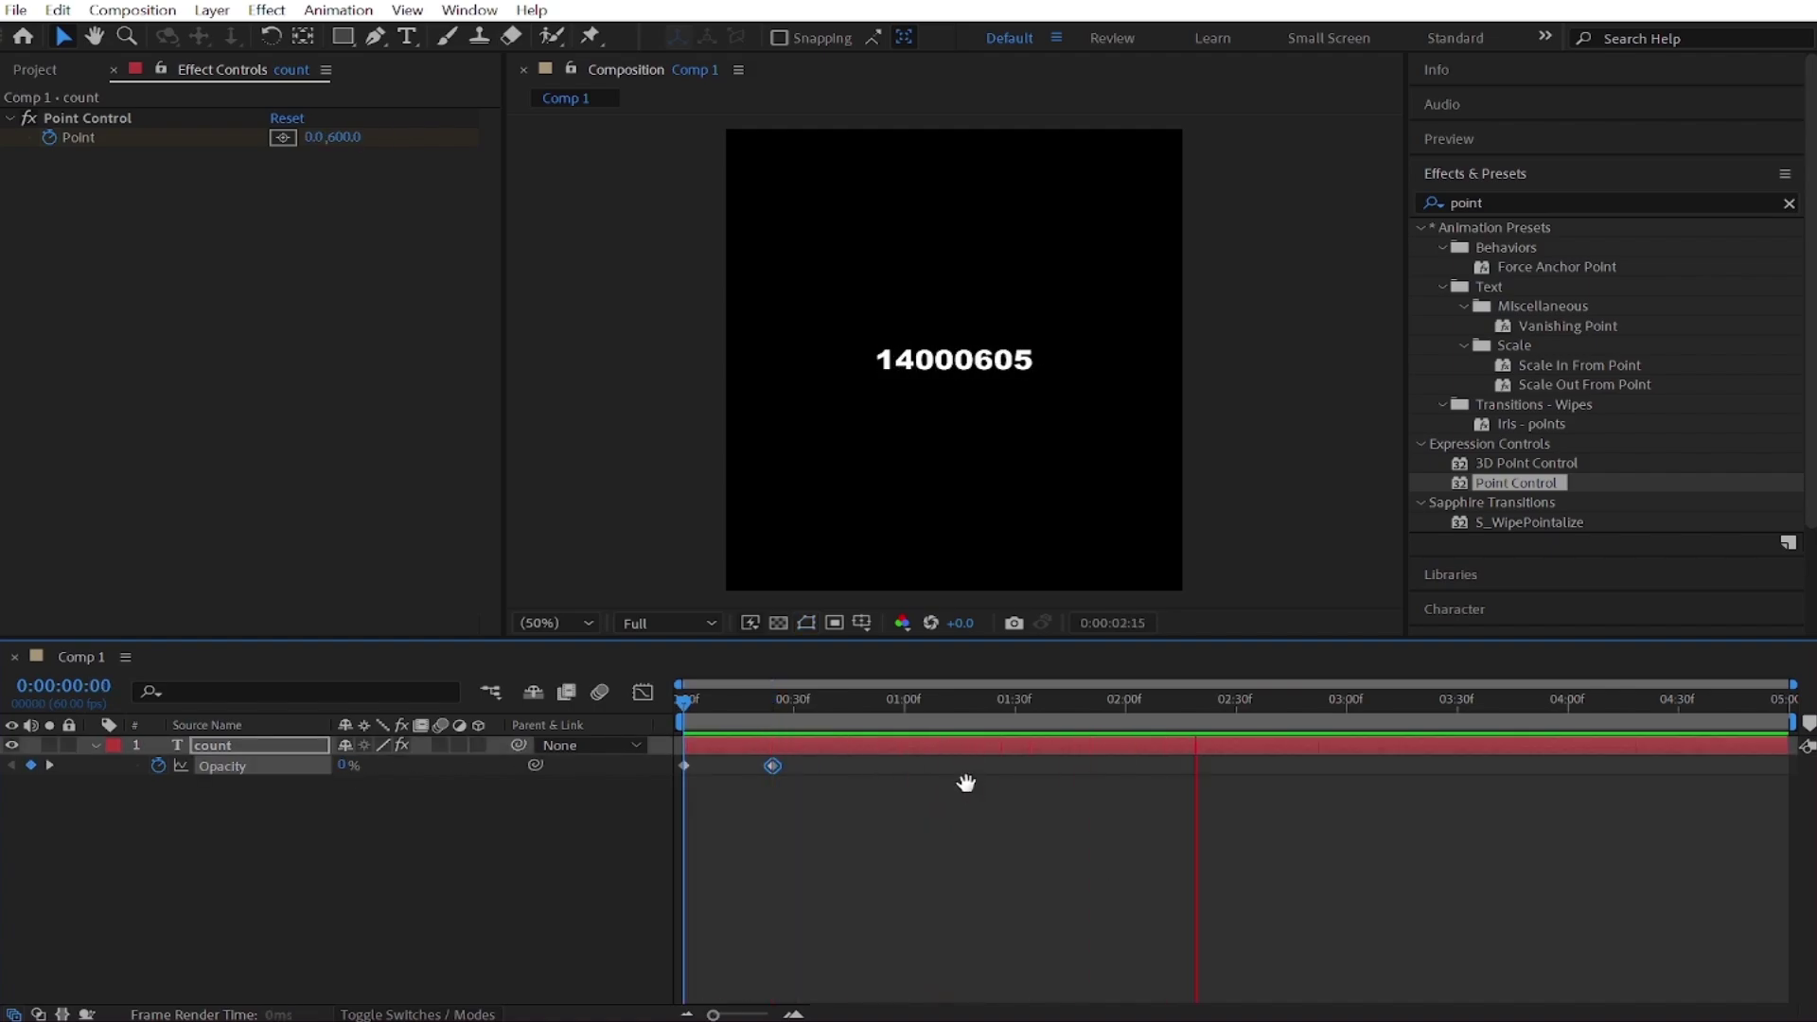
pyautogui.press('space')
# - Move to 0:00:02:06 and apply the TEXTURE animation preset from the Downloads folder to the count layer
pyautogui.click(1147, 703)
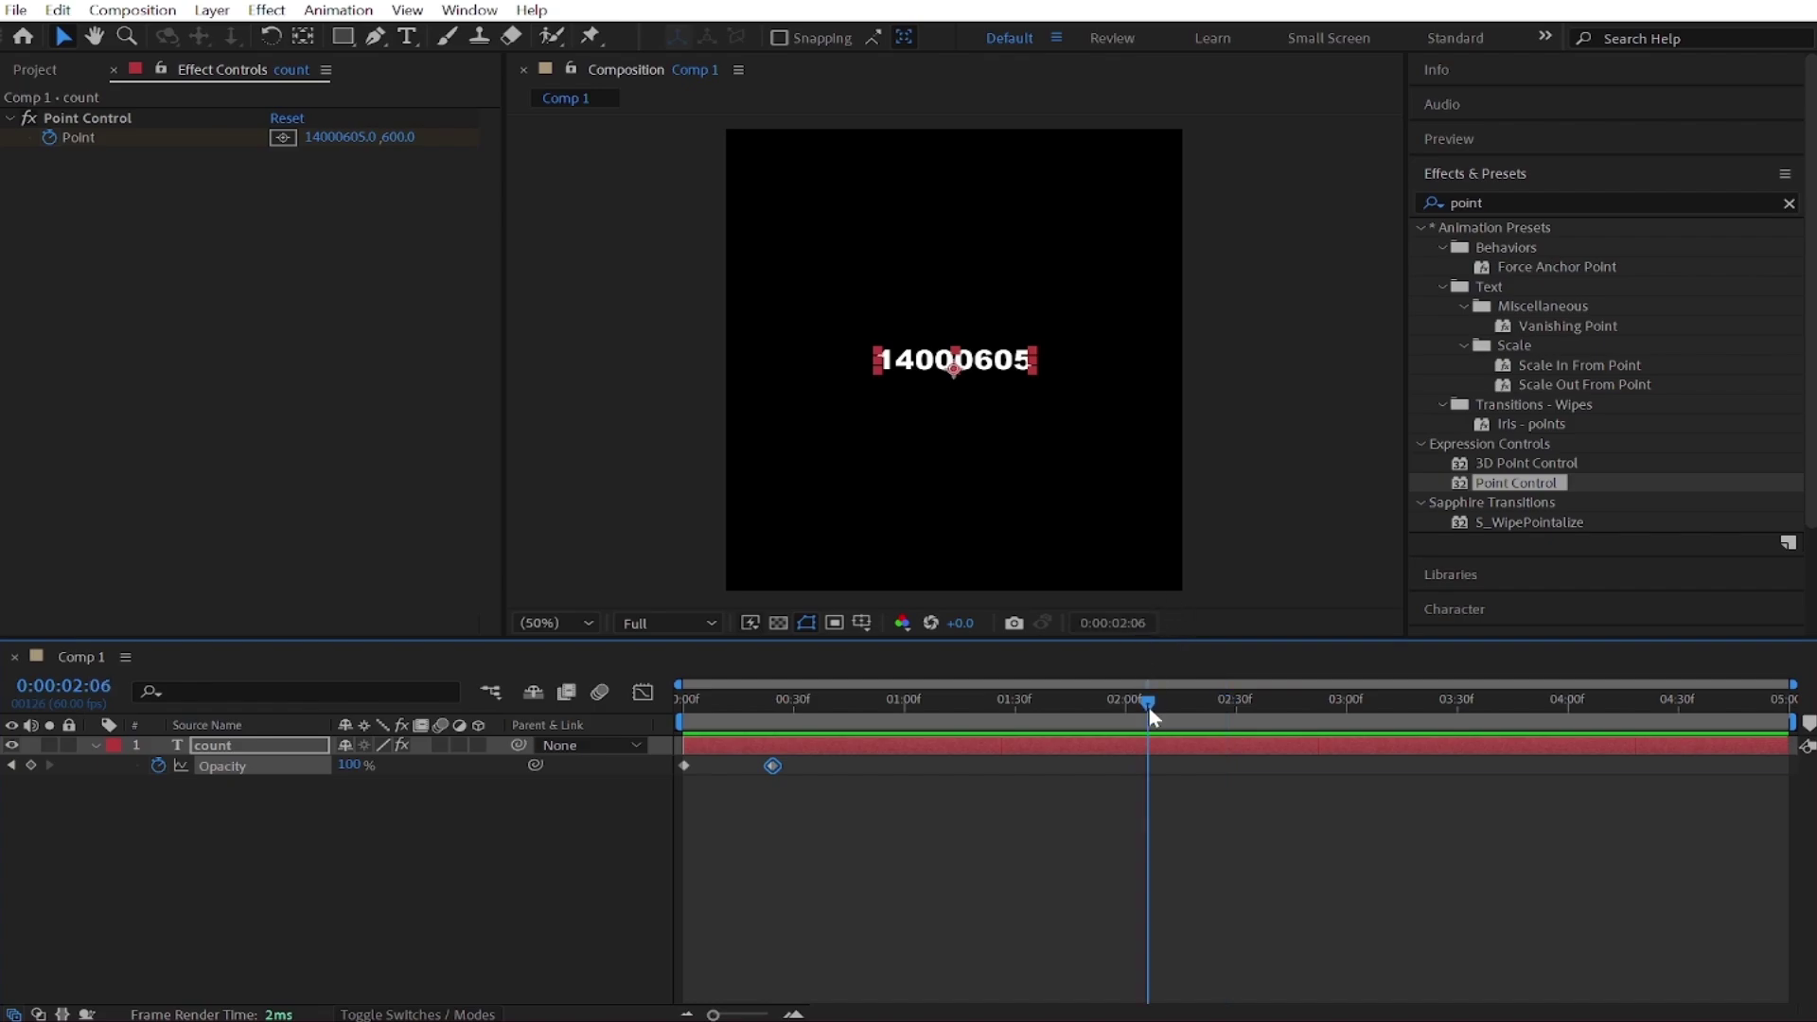
pyautogui.click(367, 11)
pyautogui.click(441, 64)
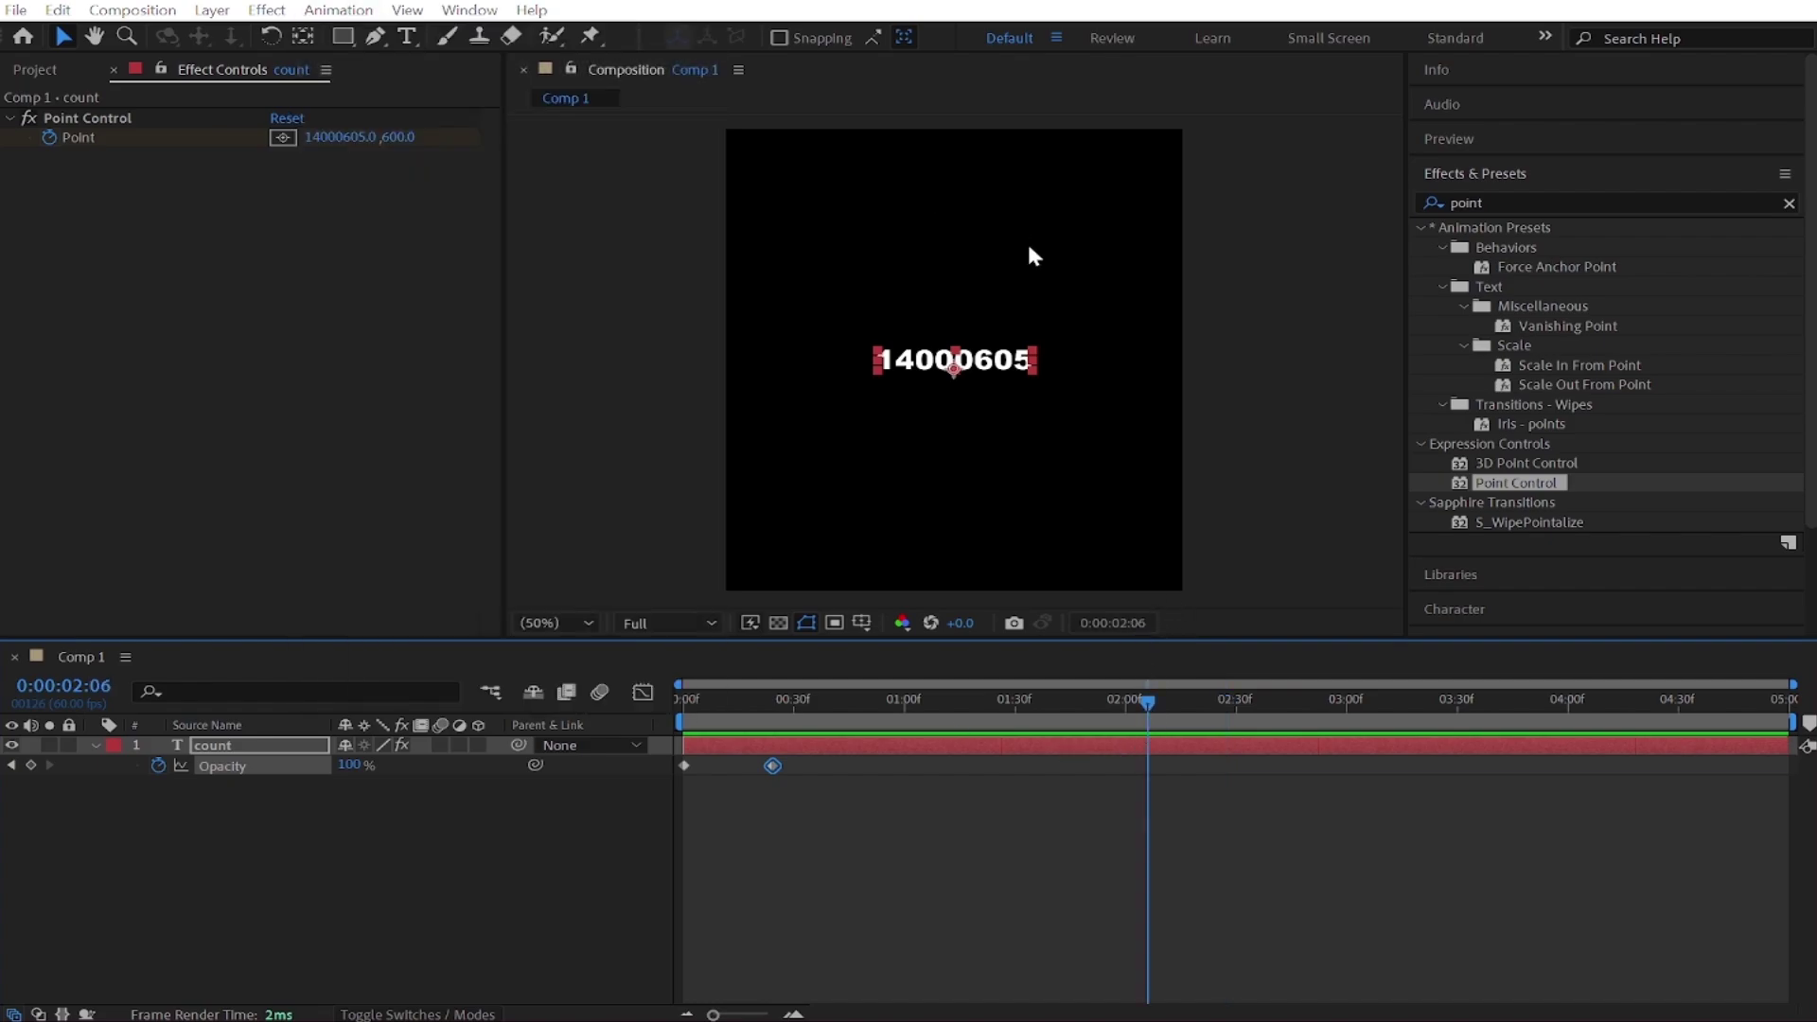
pyautogui.click(489, 254)
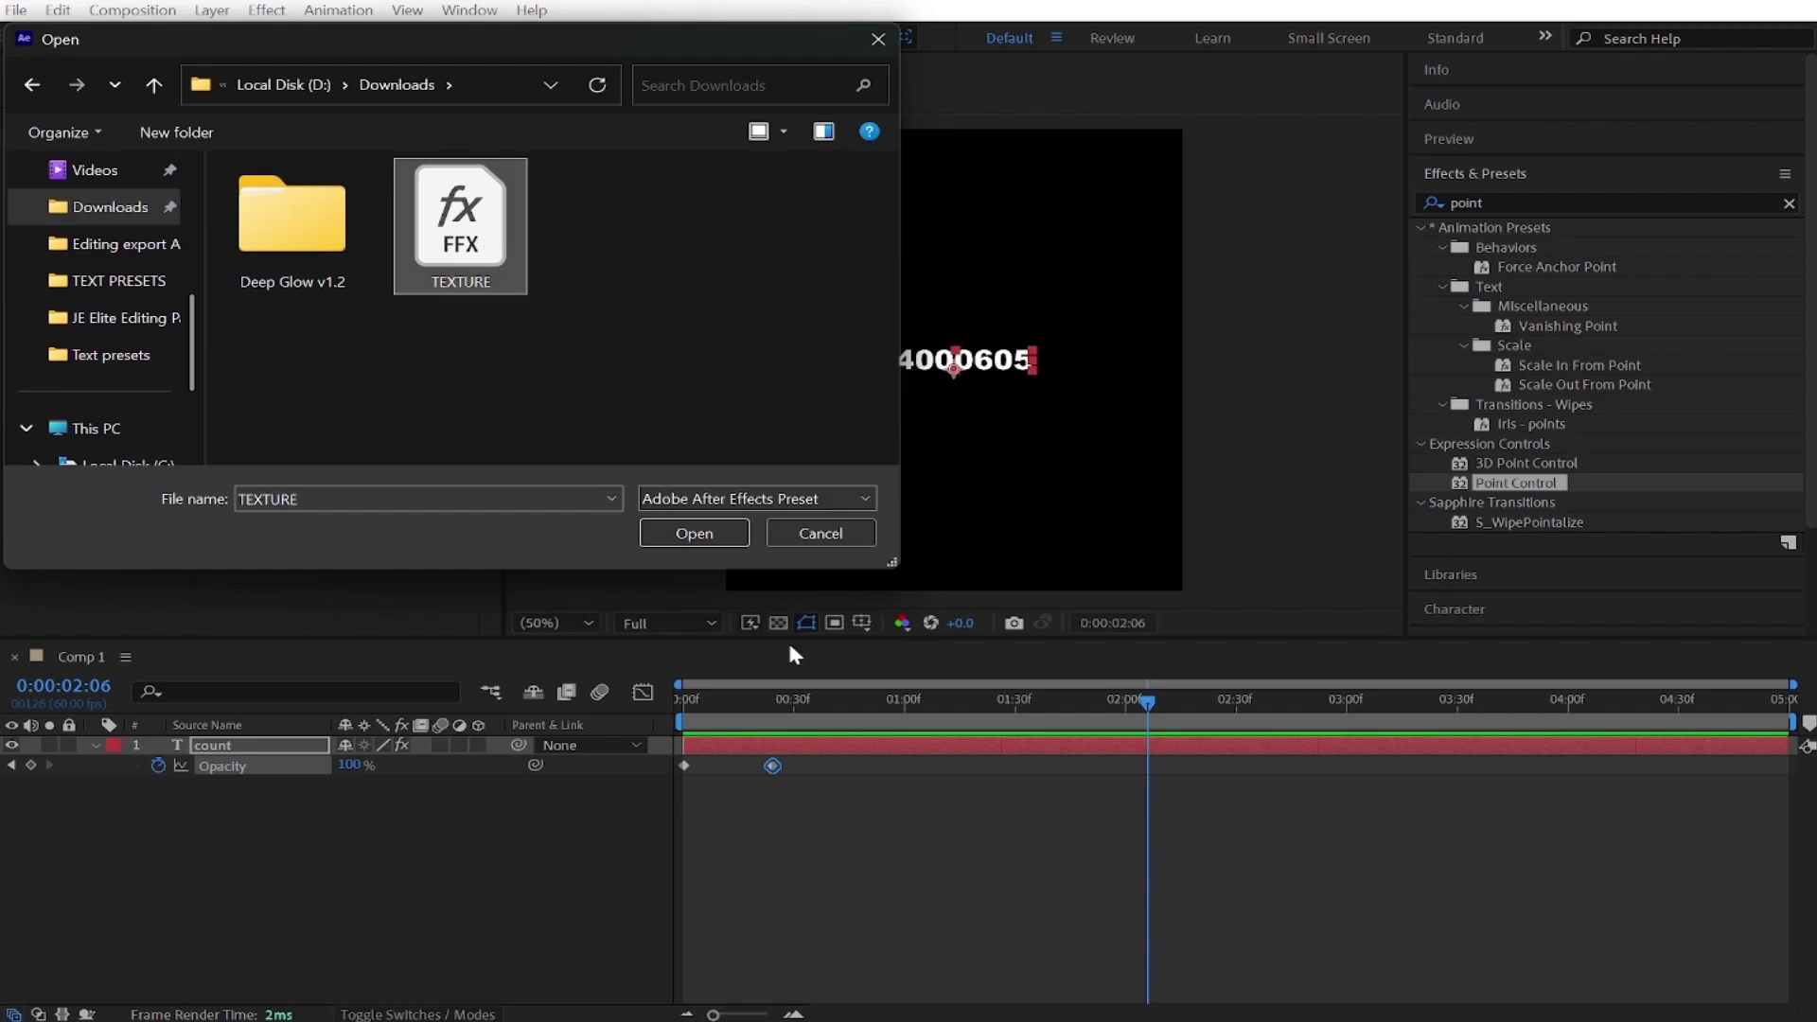
pyautogui.click(707, 534)
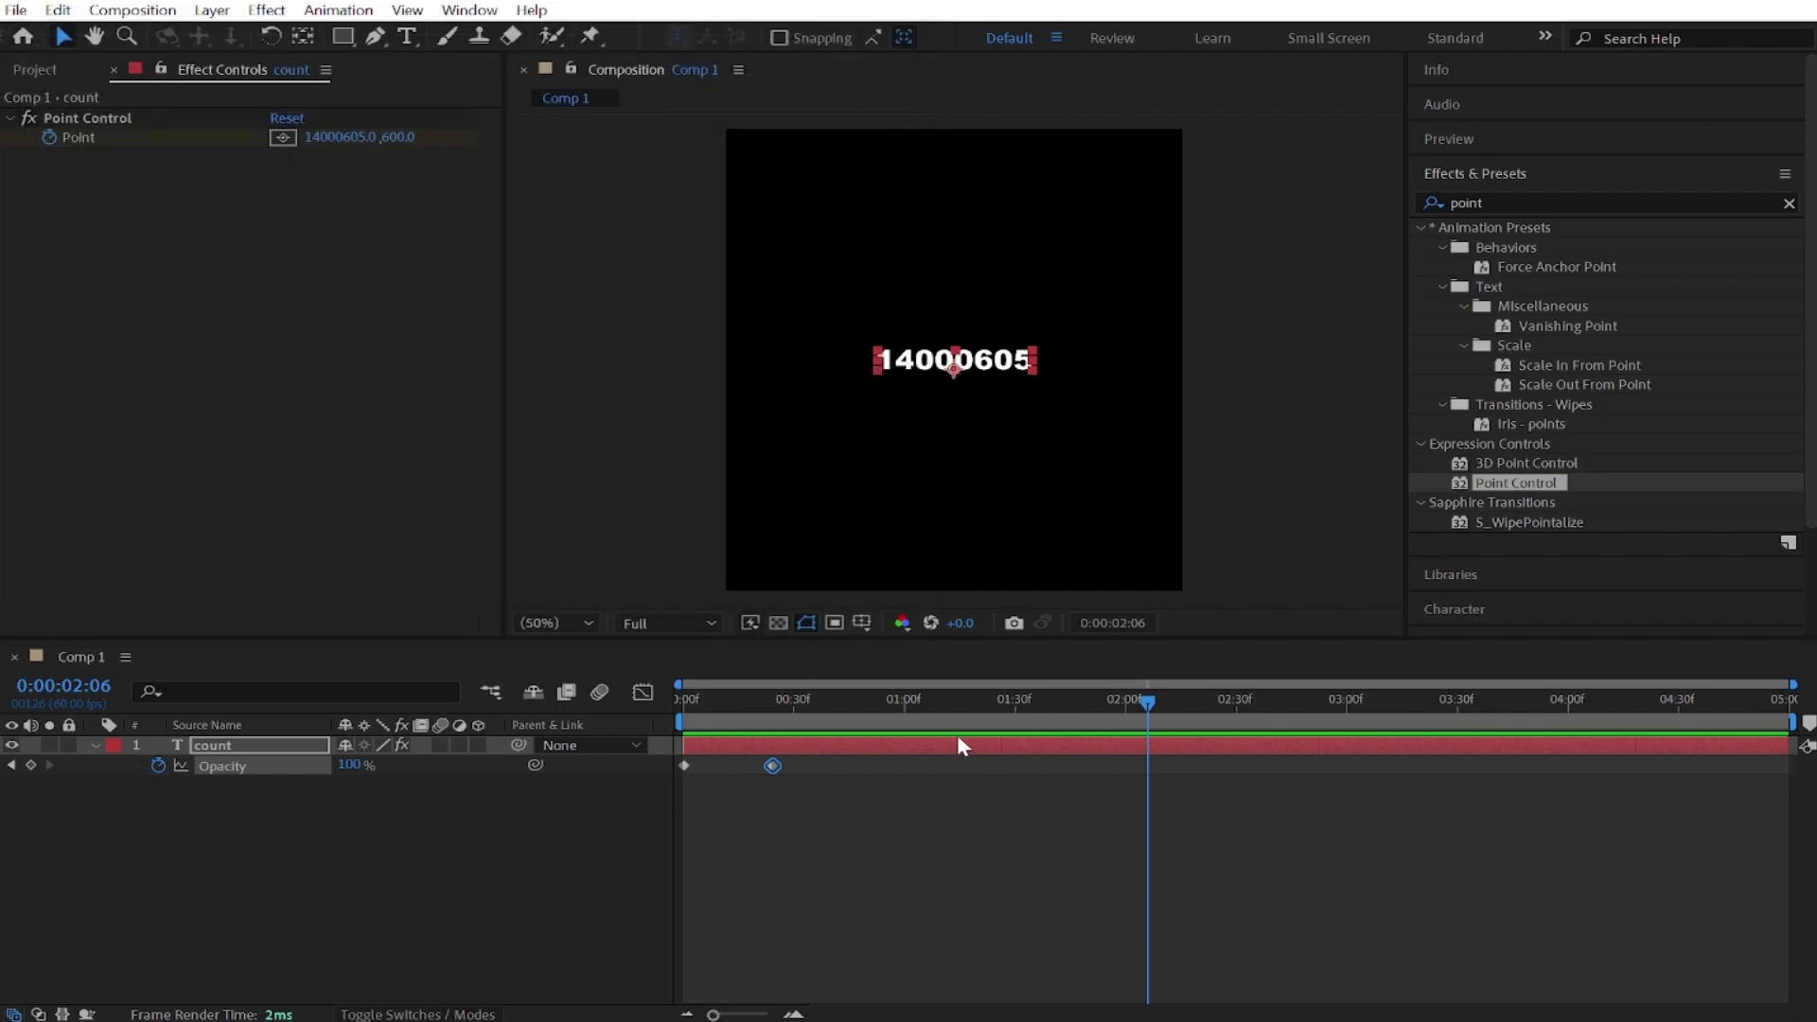
# - Preview the textured counter from the first frame with the timeline magnified
pyautogui.click(949, 705)
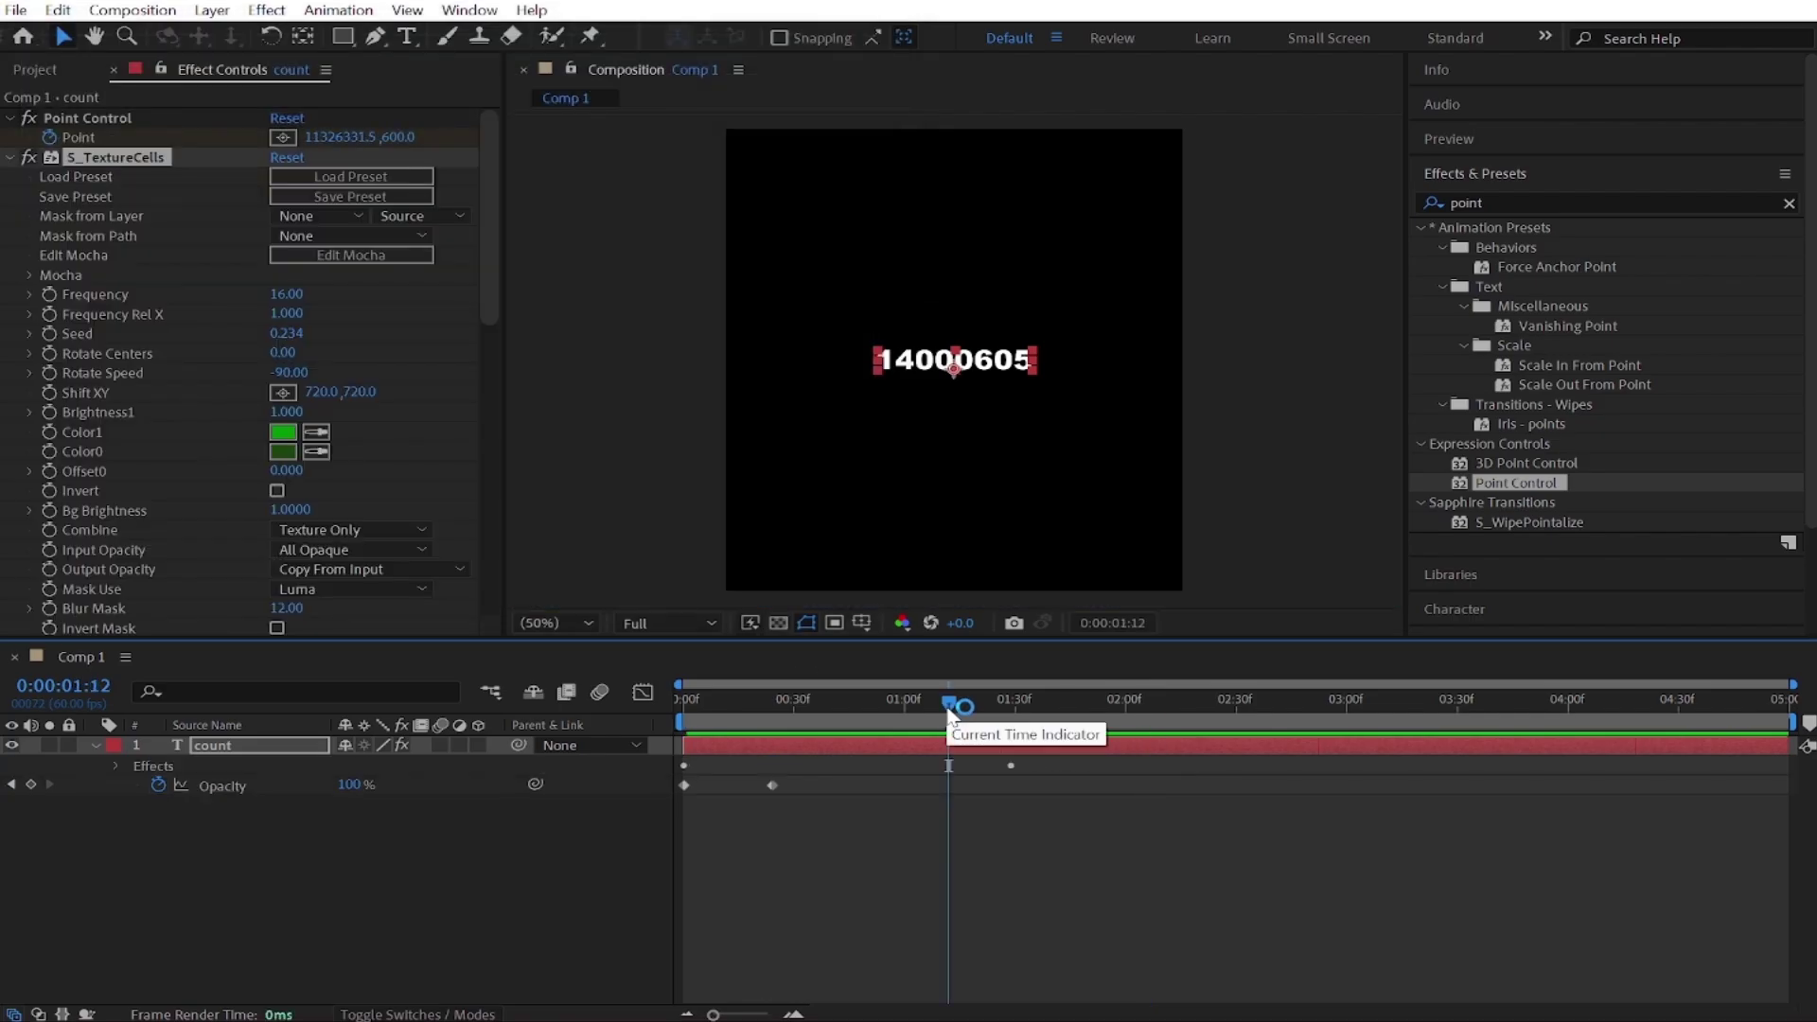
pyautogui.moveTo(948, 706); pyautogui.dragTo(520, 782)
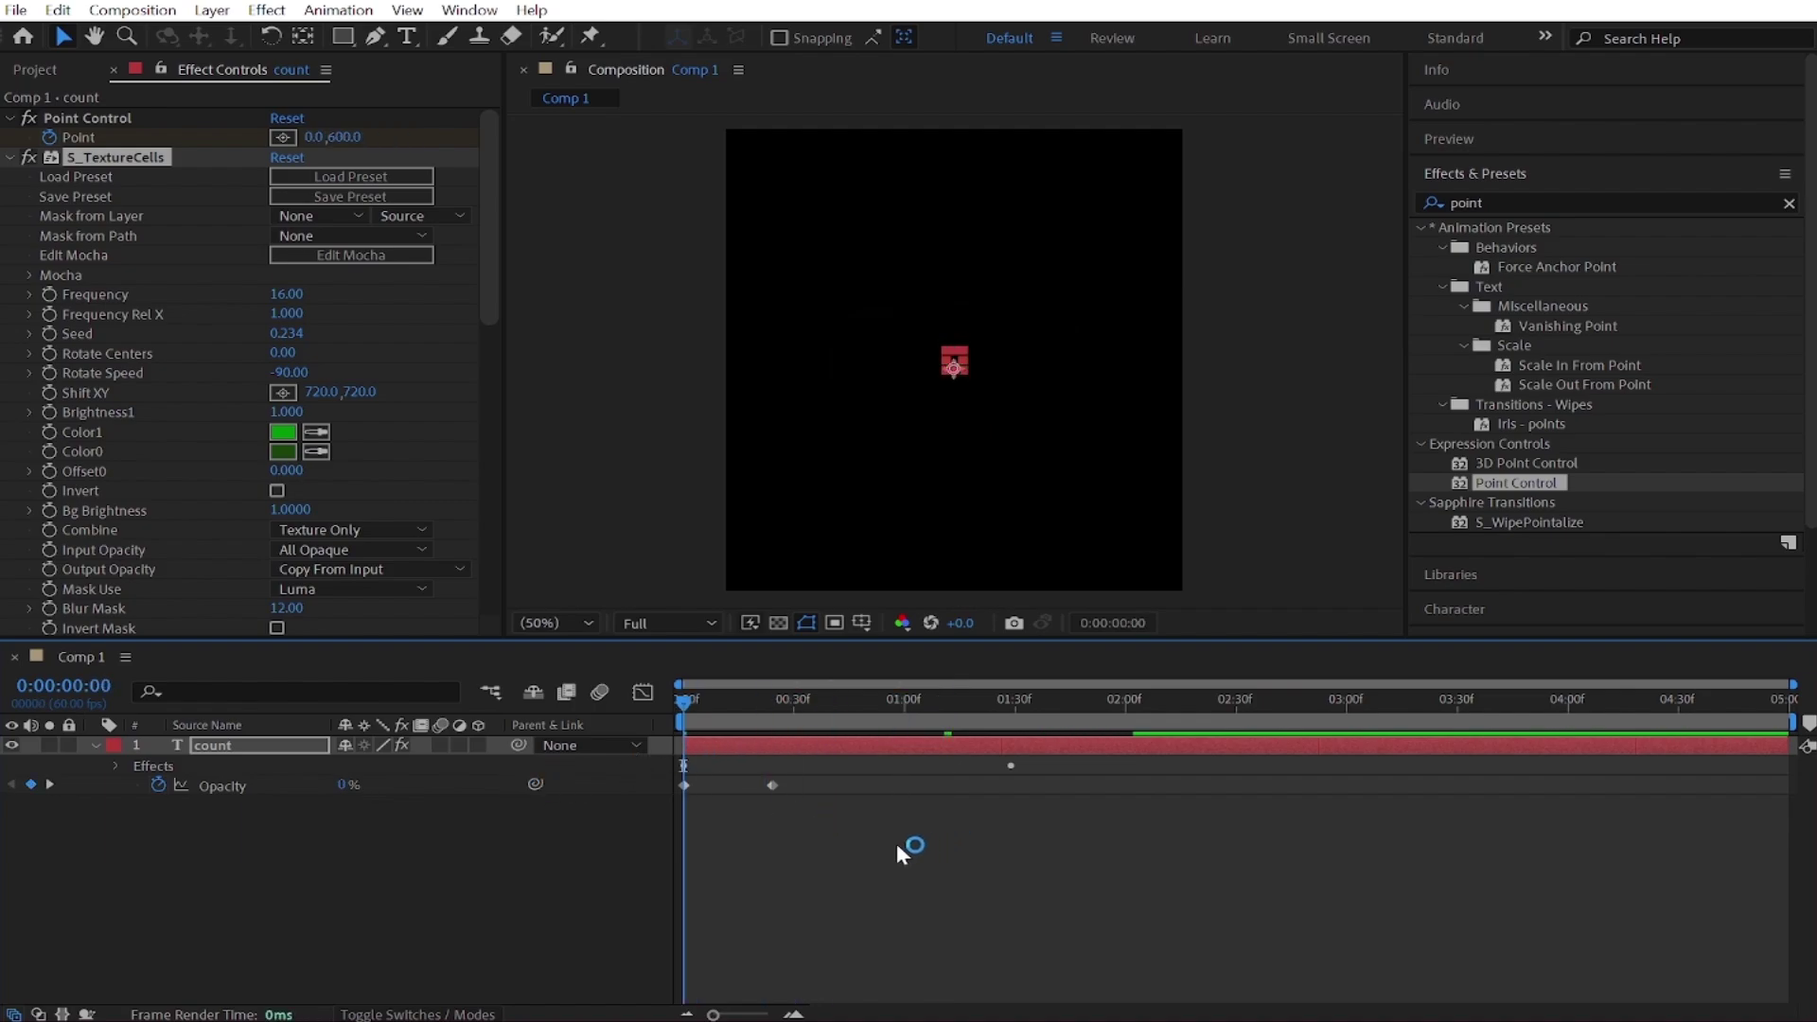
pyautogui.scroll(4, 1007, 776)
pyautogui.press('space')
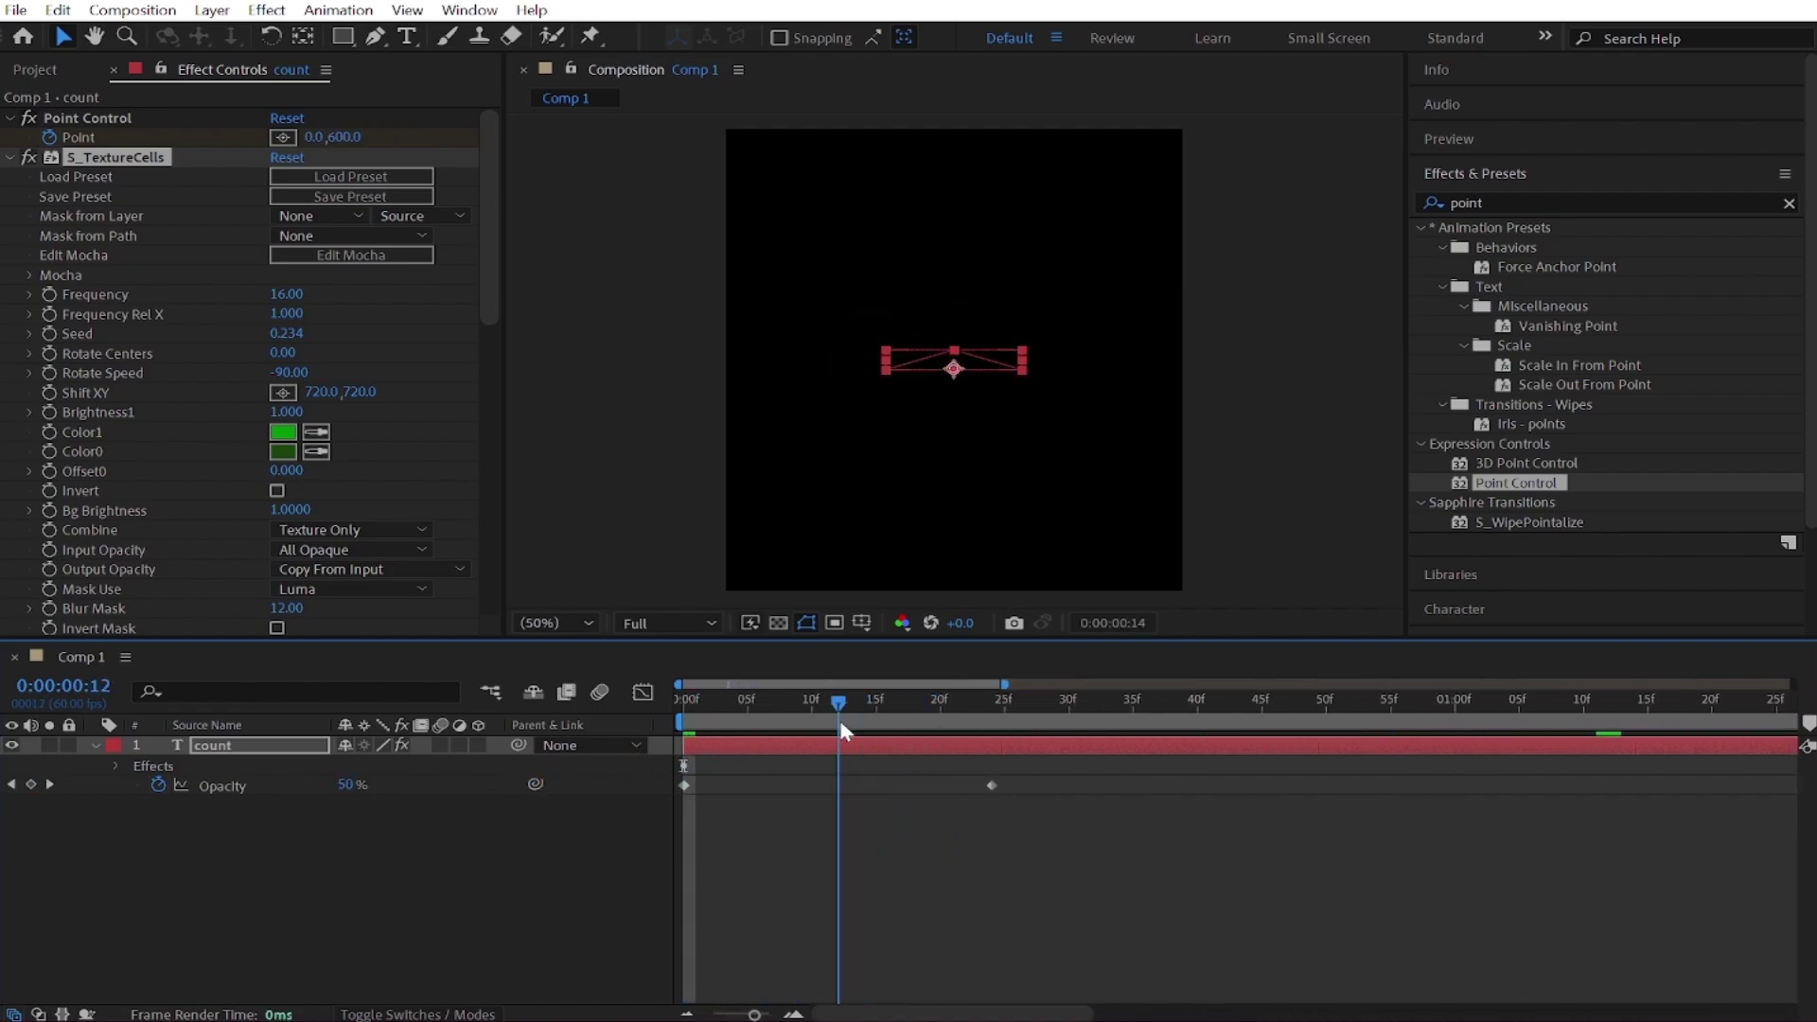
# - Play back part of the counter's fade-in, starting from 0:00:00:12
pyautogui.press('space')
pyautogui.press('space')
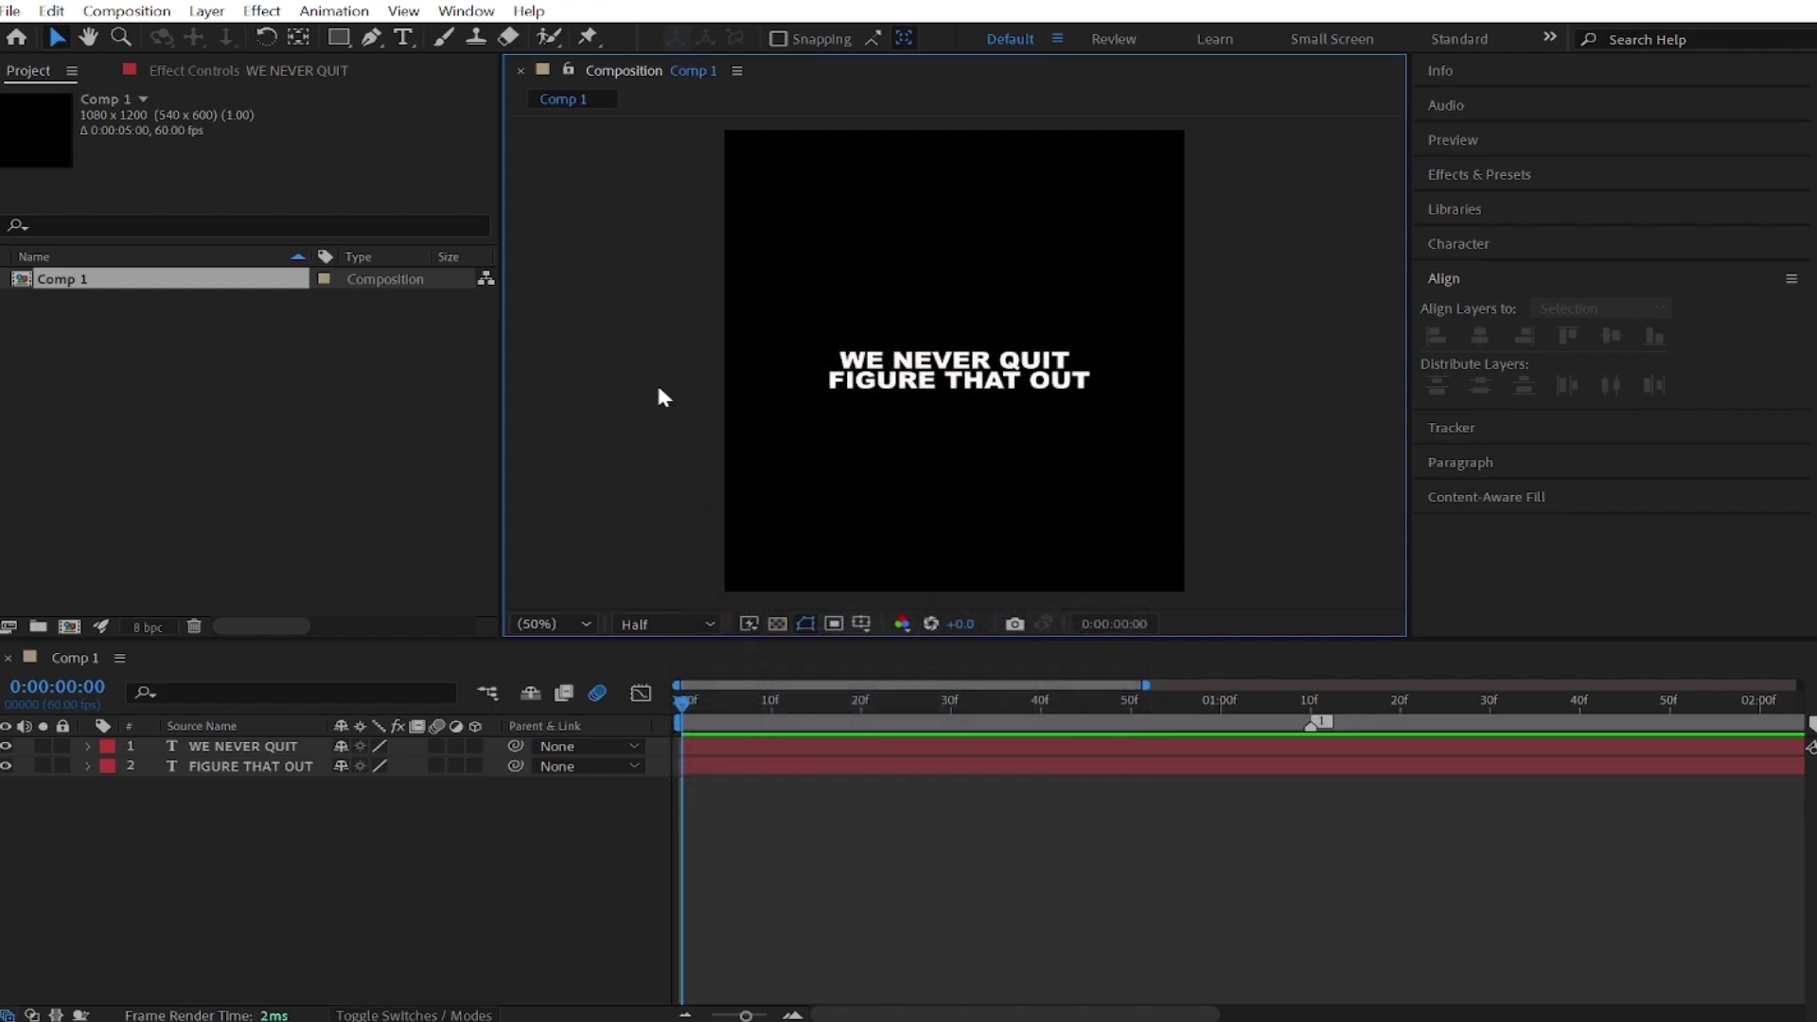
# - Animate the WE NEVER QUIT layer's position from X 296.8 at the first frame to its original place at marker 2, 0:00:02:20
pyautogui.click(284, 746)
pyautogui.press('p')
pyautogui.click(153, 765)
pyautogui.moveTo(759, 781); pyautogui.dragTo(1581, 768)
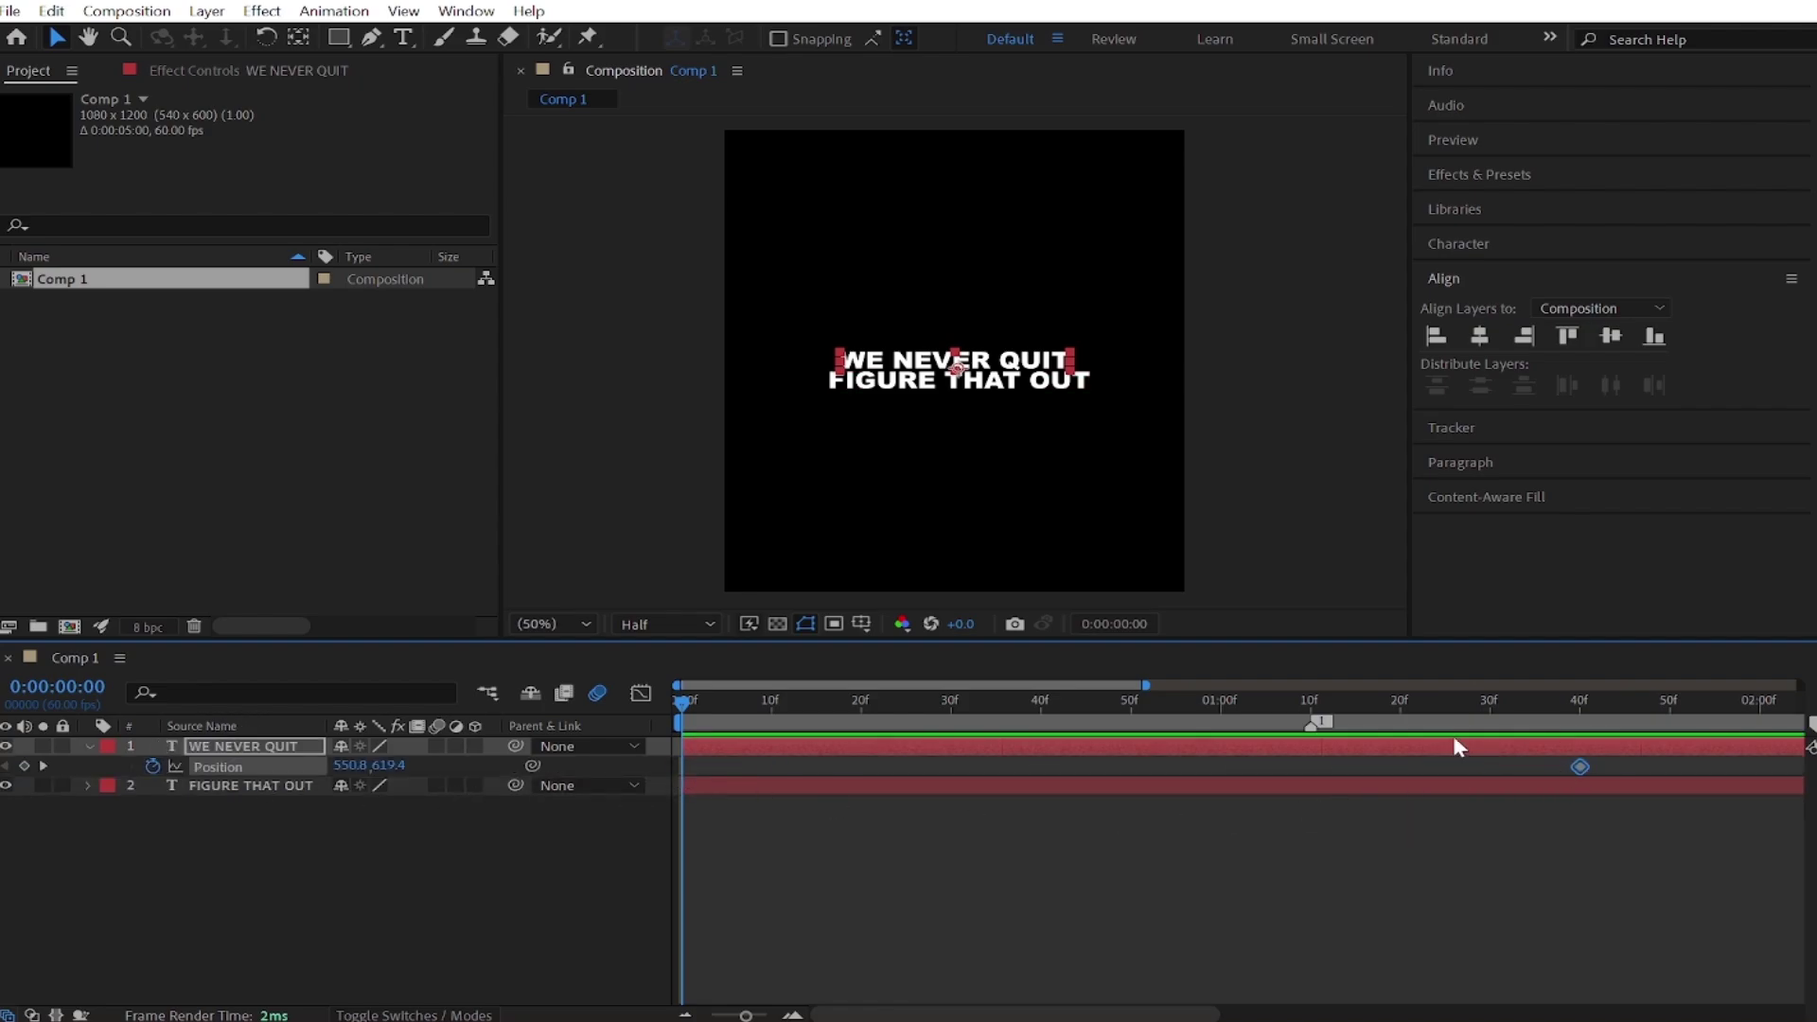
pyautogui.moveTo(1146, 684); pyautogui.dragTo(1230, 721)
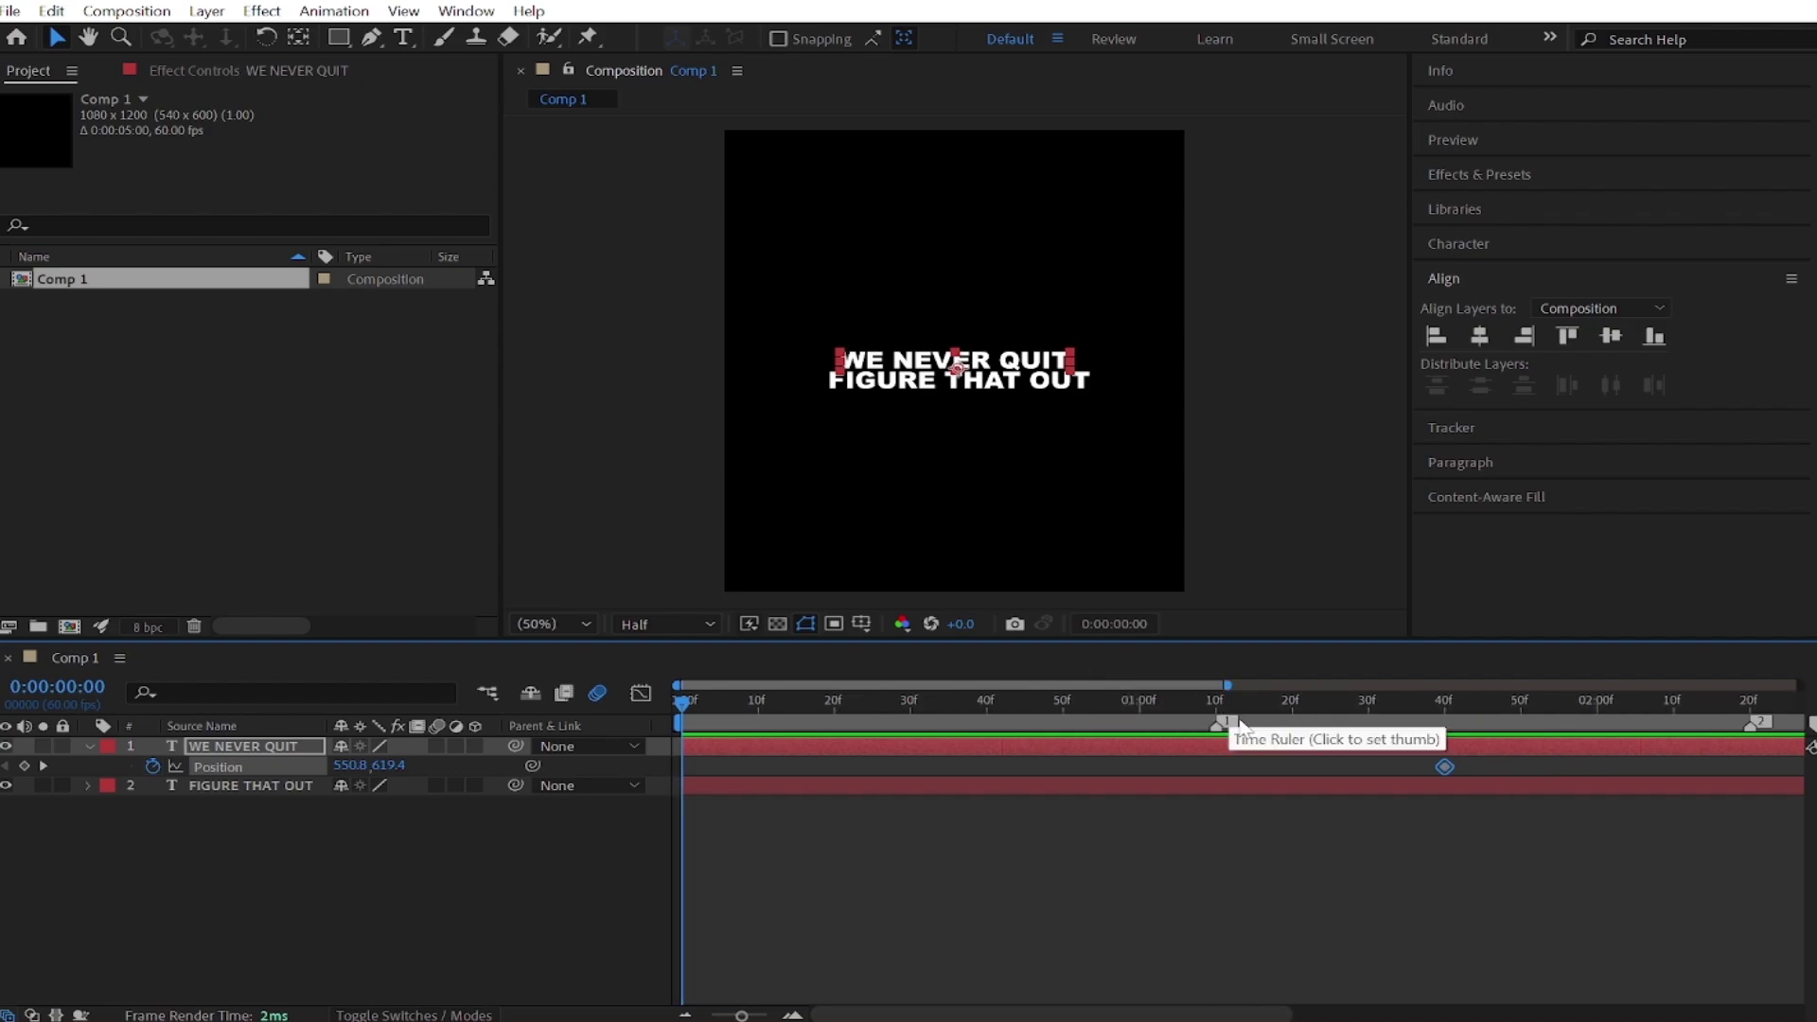
pyautogui.moveTo(1444, 767); pyautogui.dragTo(1754, 786)
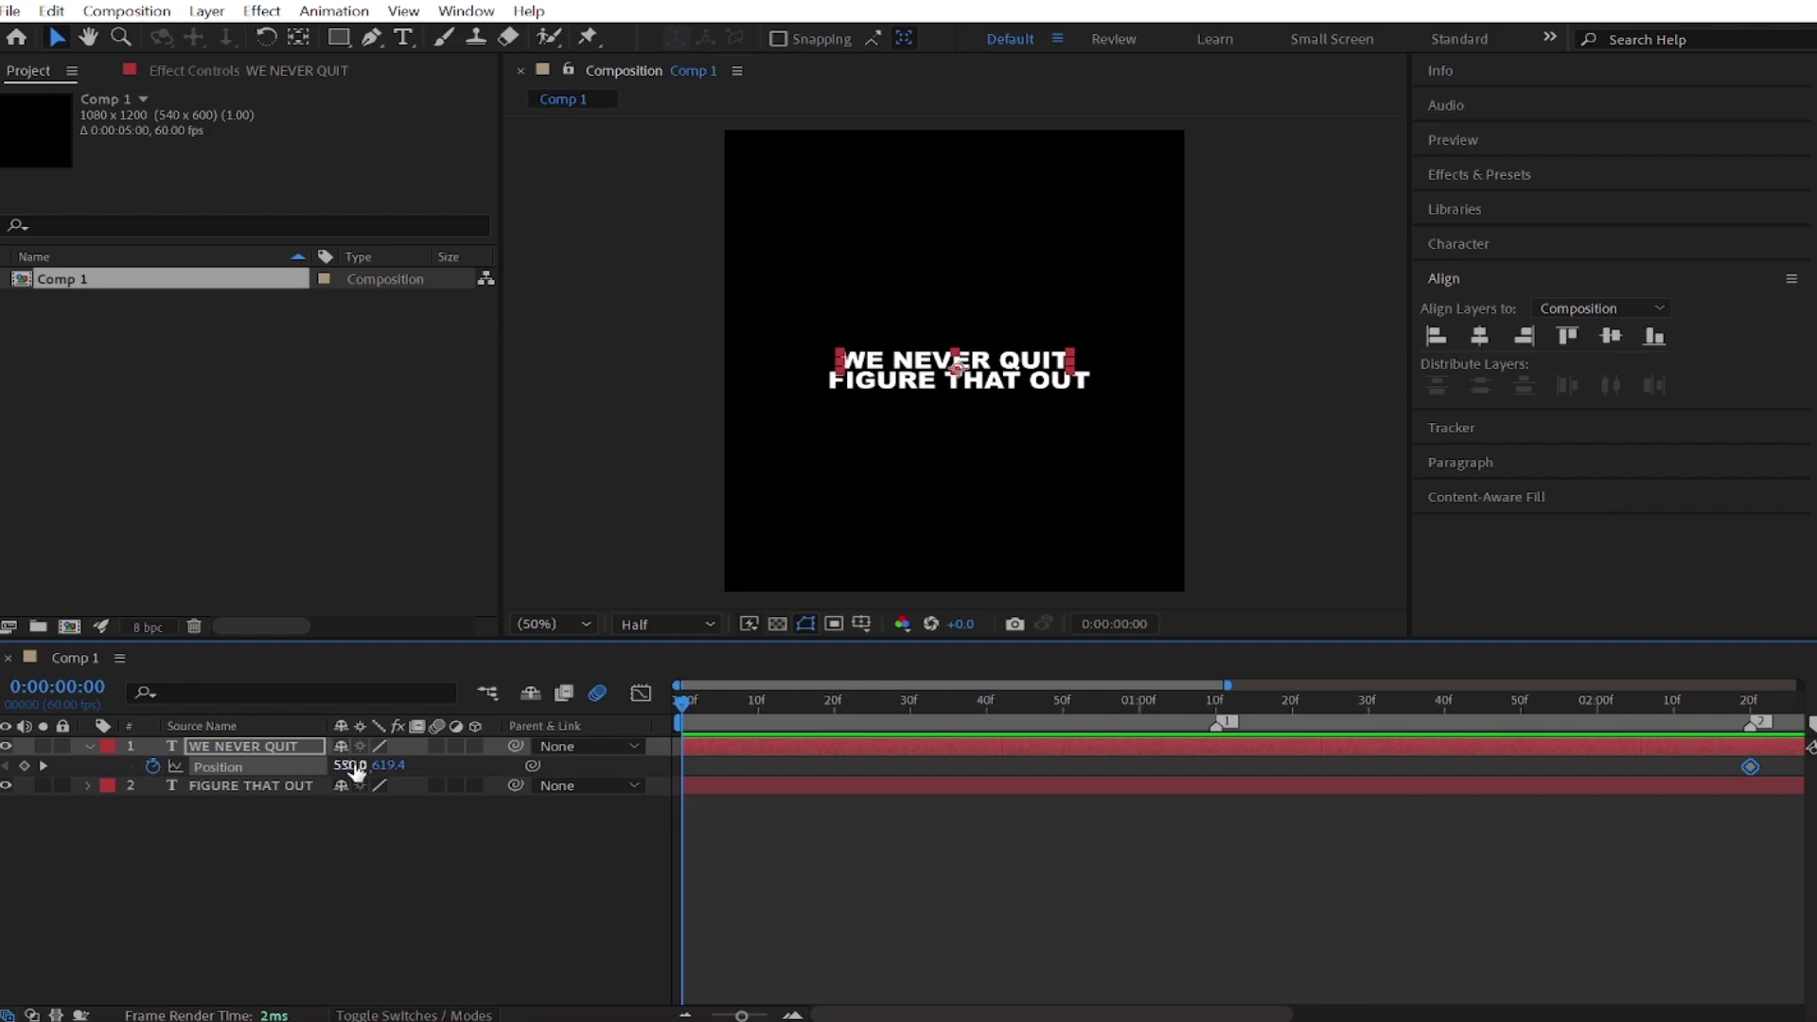
pyautogui.moveTo(350, 769); pyautogui.dragTo(62, 788)
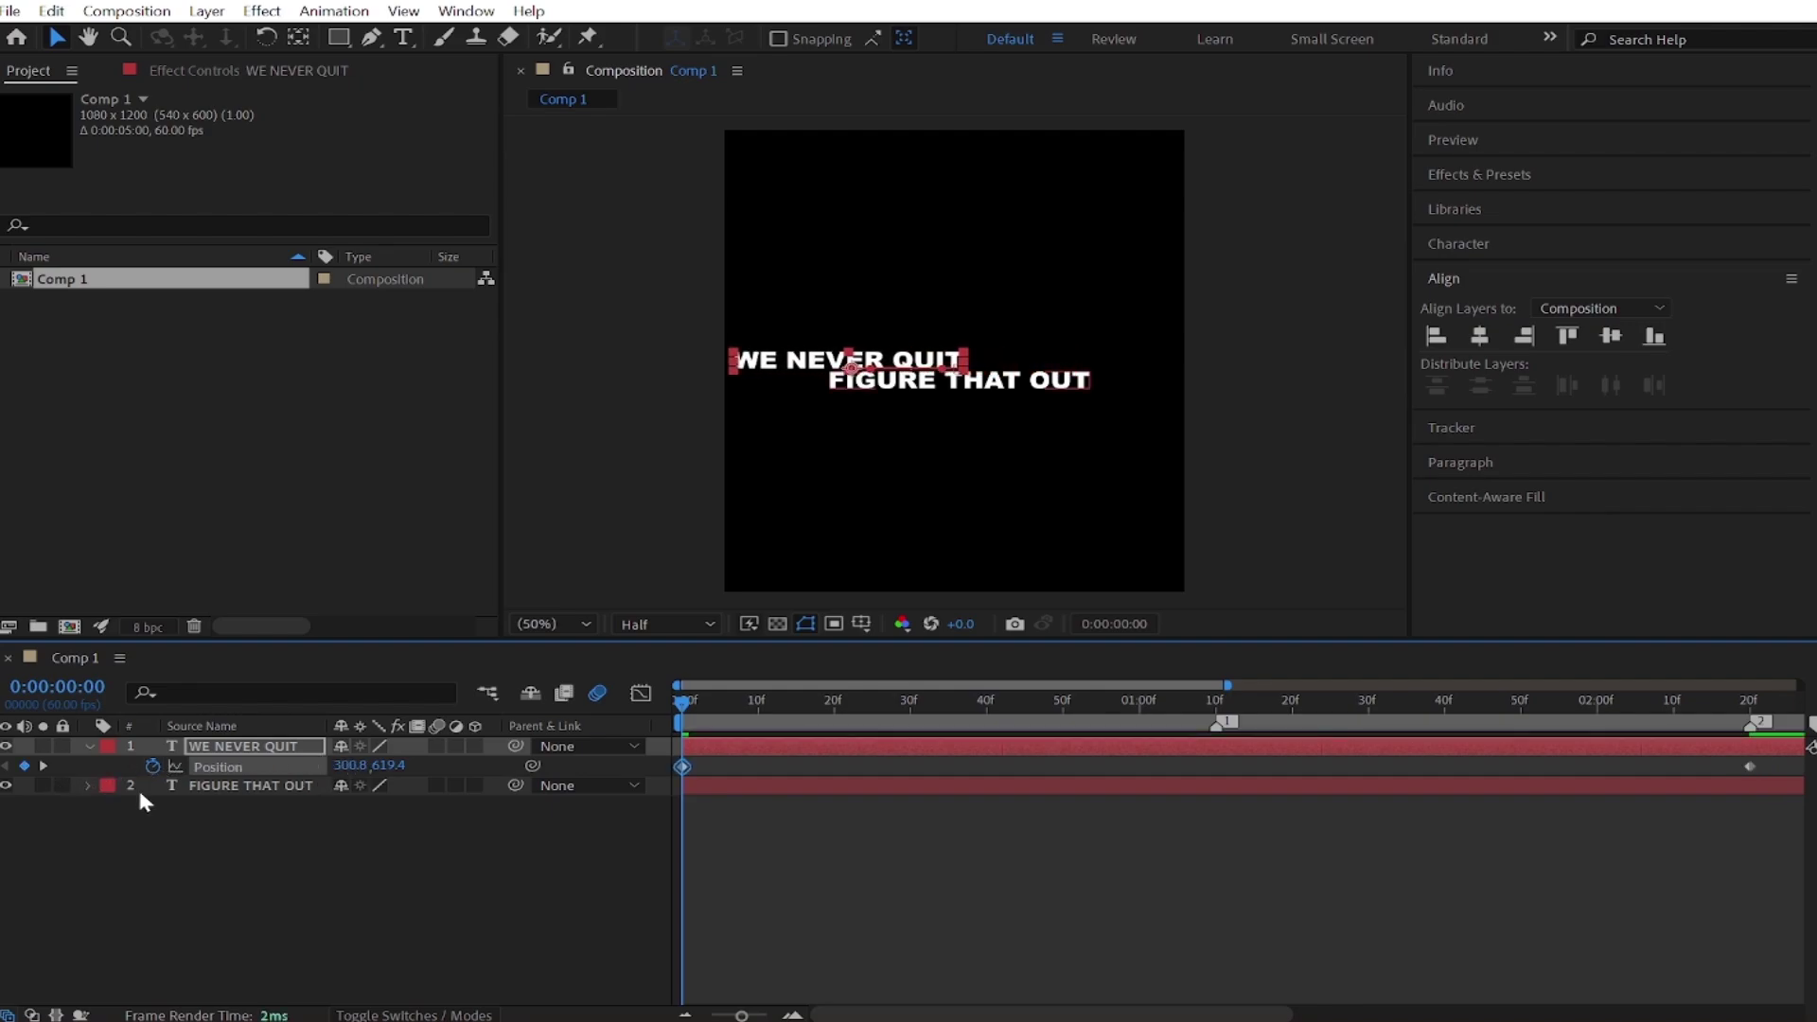
pyautogui.moveTo(357, 764); pyautogui.dragTo(349, 764)
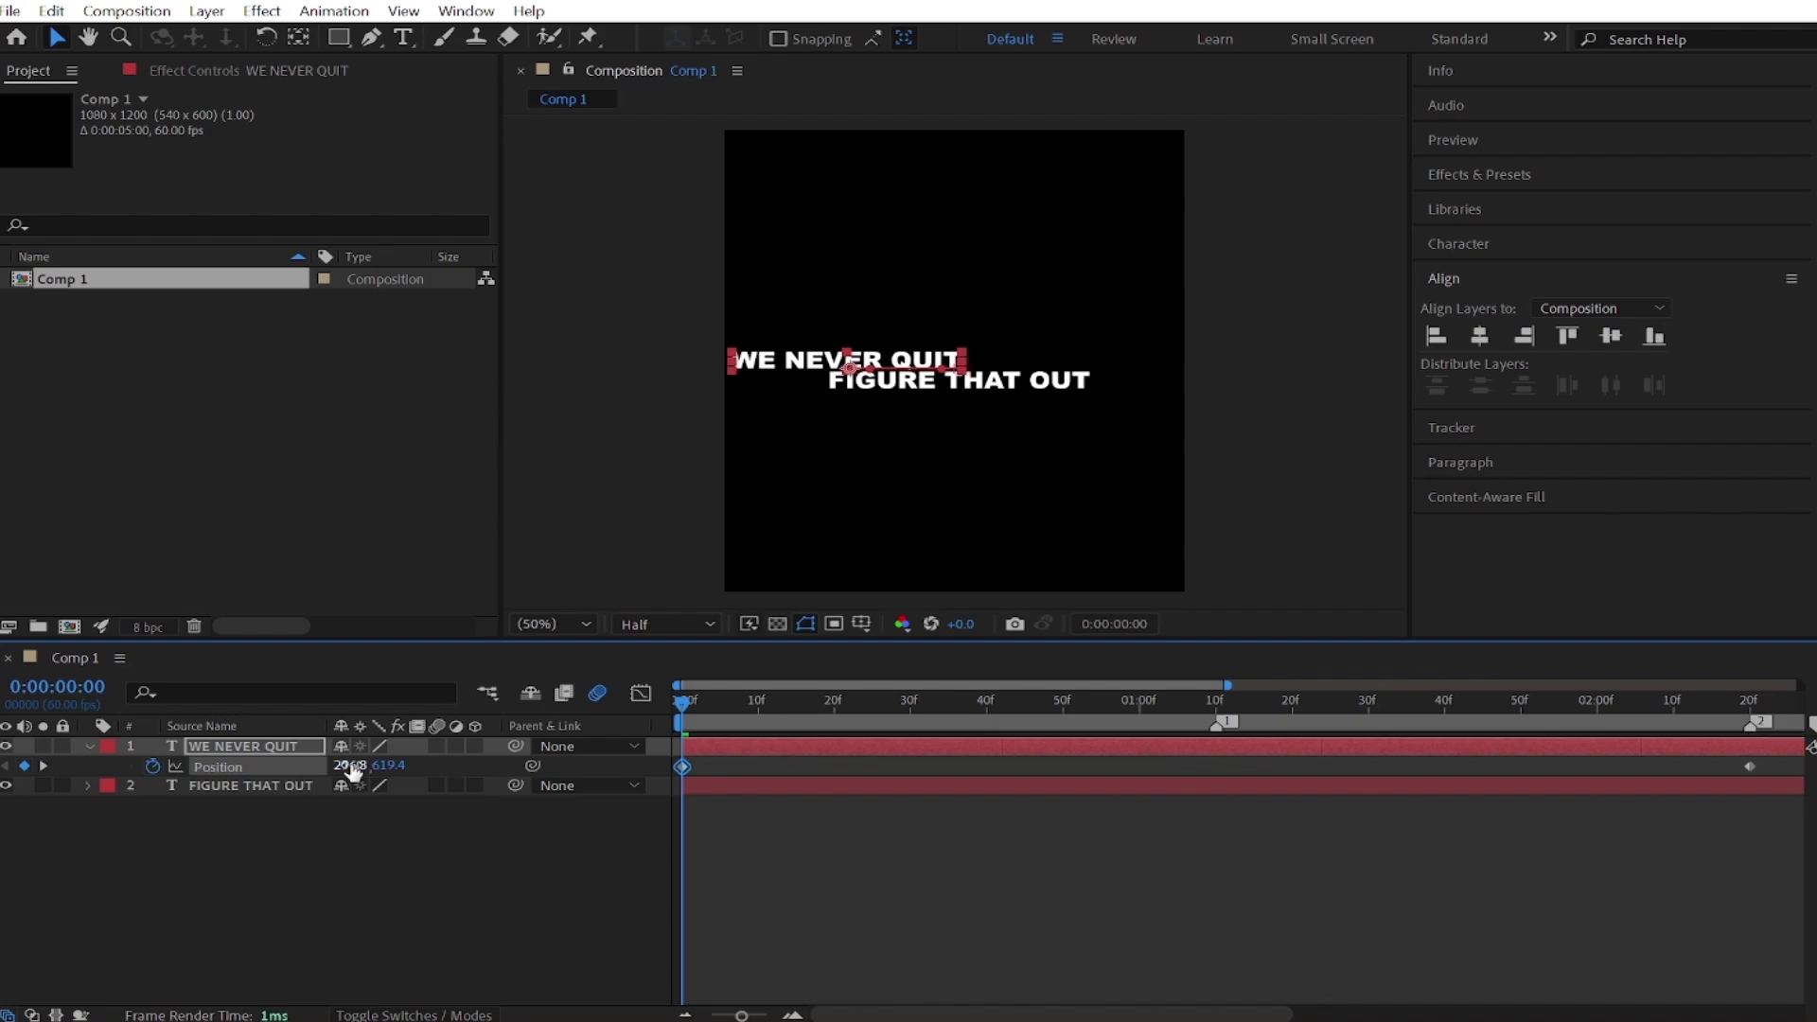
# - Apply Easy Ease to the WE NEVER QUIT position keyframes and shape their speed graph to peak near frame 40 with a long, gradual slowdown
pyautogui.click(294, 765)
pyautogui.press('F9')
pyautogui.click(642, 694)
pyautogui.click(686, 952)
pyautogui.moveTo(1565, 954); pyautogui.dragTo(1412, 961)
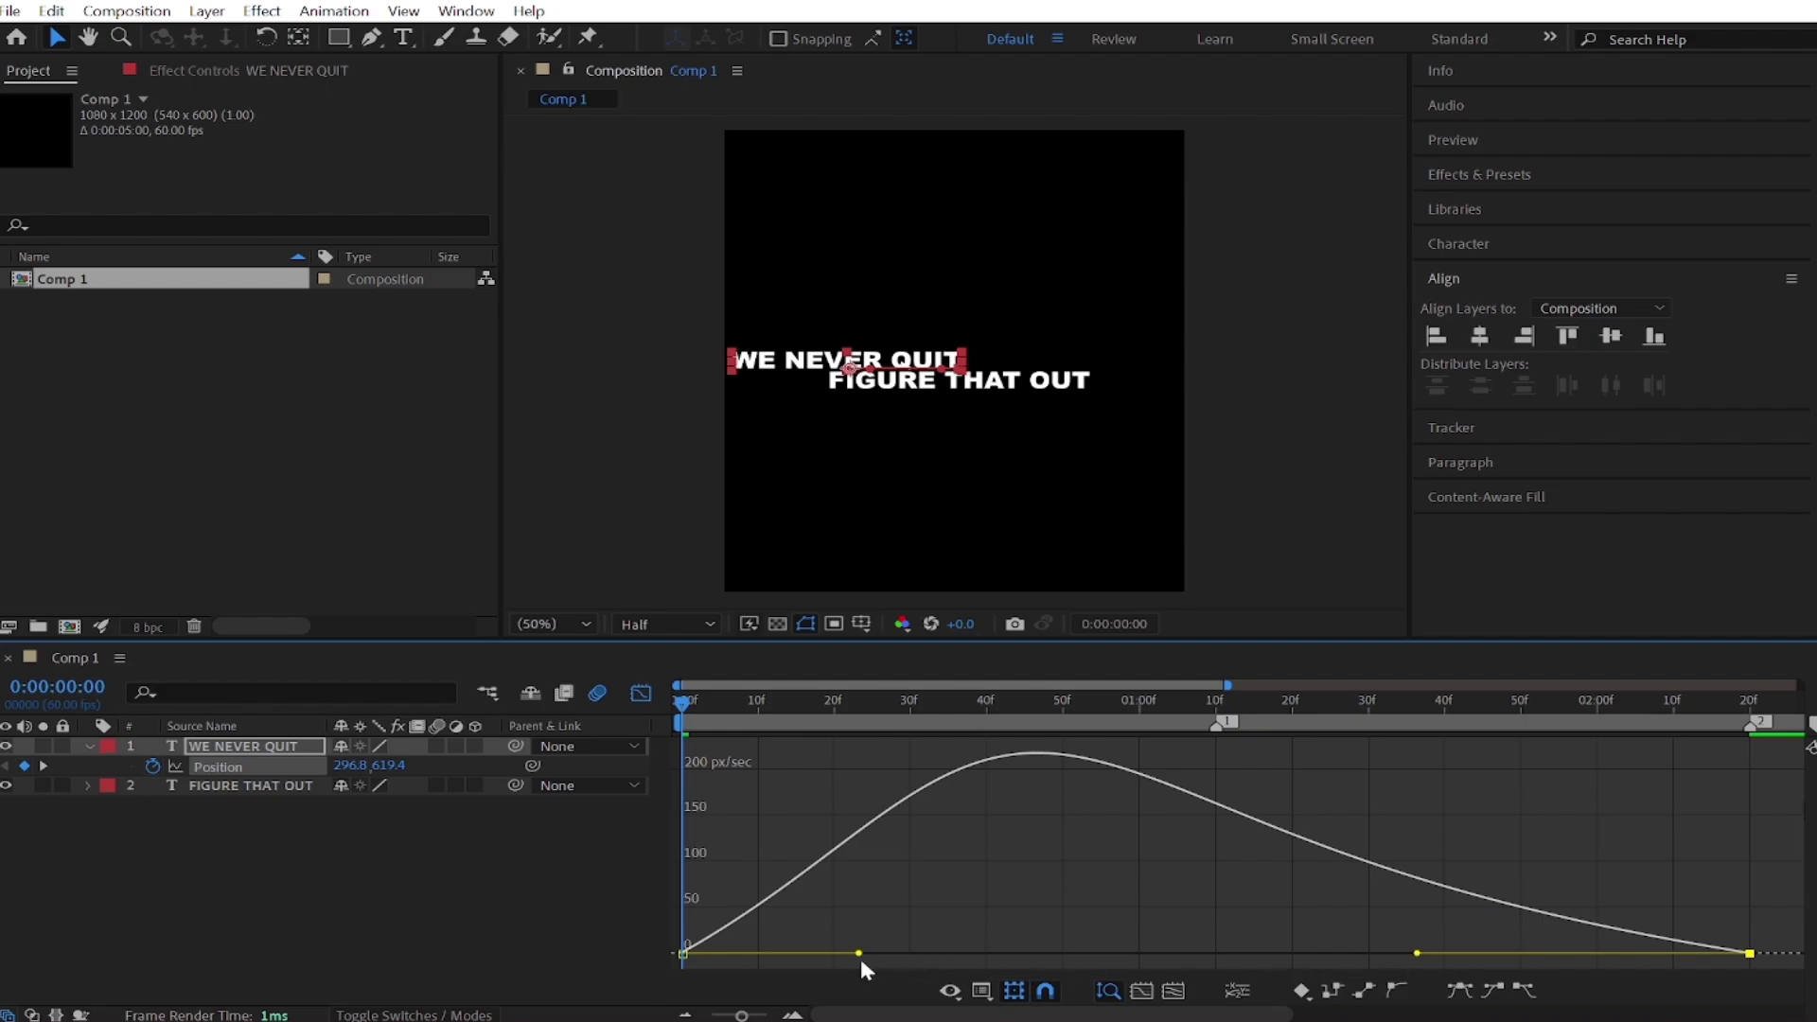
pyautogui.moveTo(858, 953); pyautogui.dragTo(865, 954)
pyautogui.moveTo(1416, 953); pyautogui.dragTo(1340, 954)
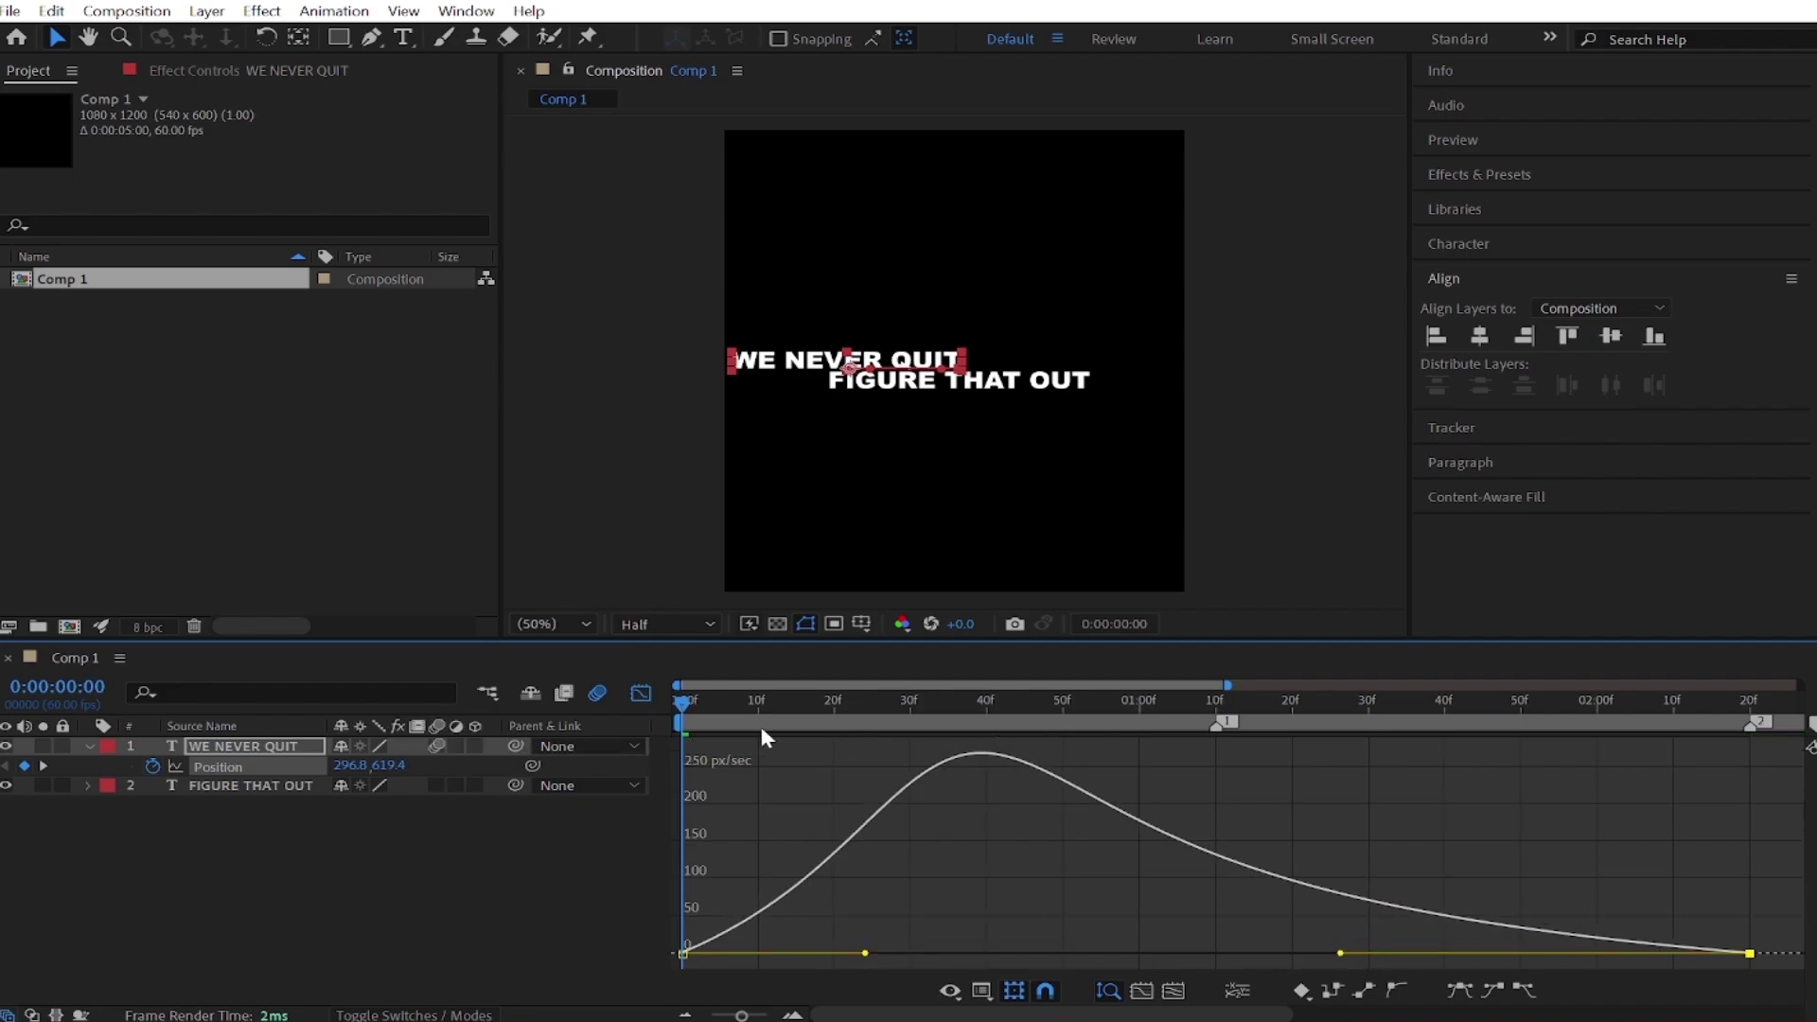
pyautogui.click(642, 693)
# - Collapse the WE NEVER QUIT layer's position property and preview its slide from the first frame
pyautogui.press('p')
pyautogui.press('space')
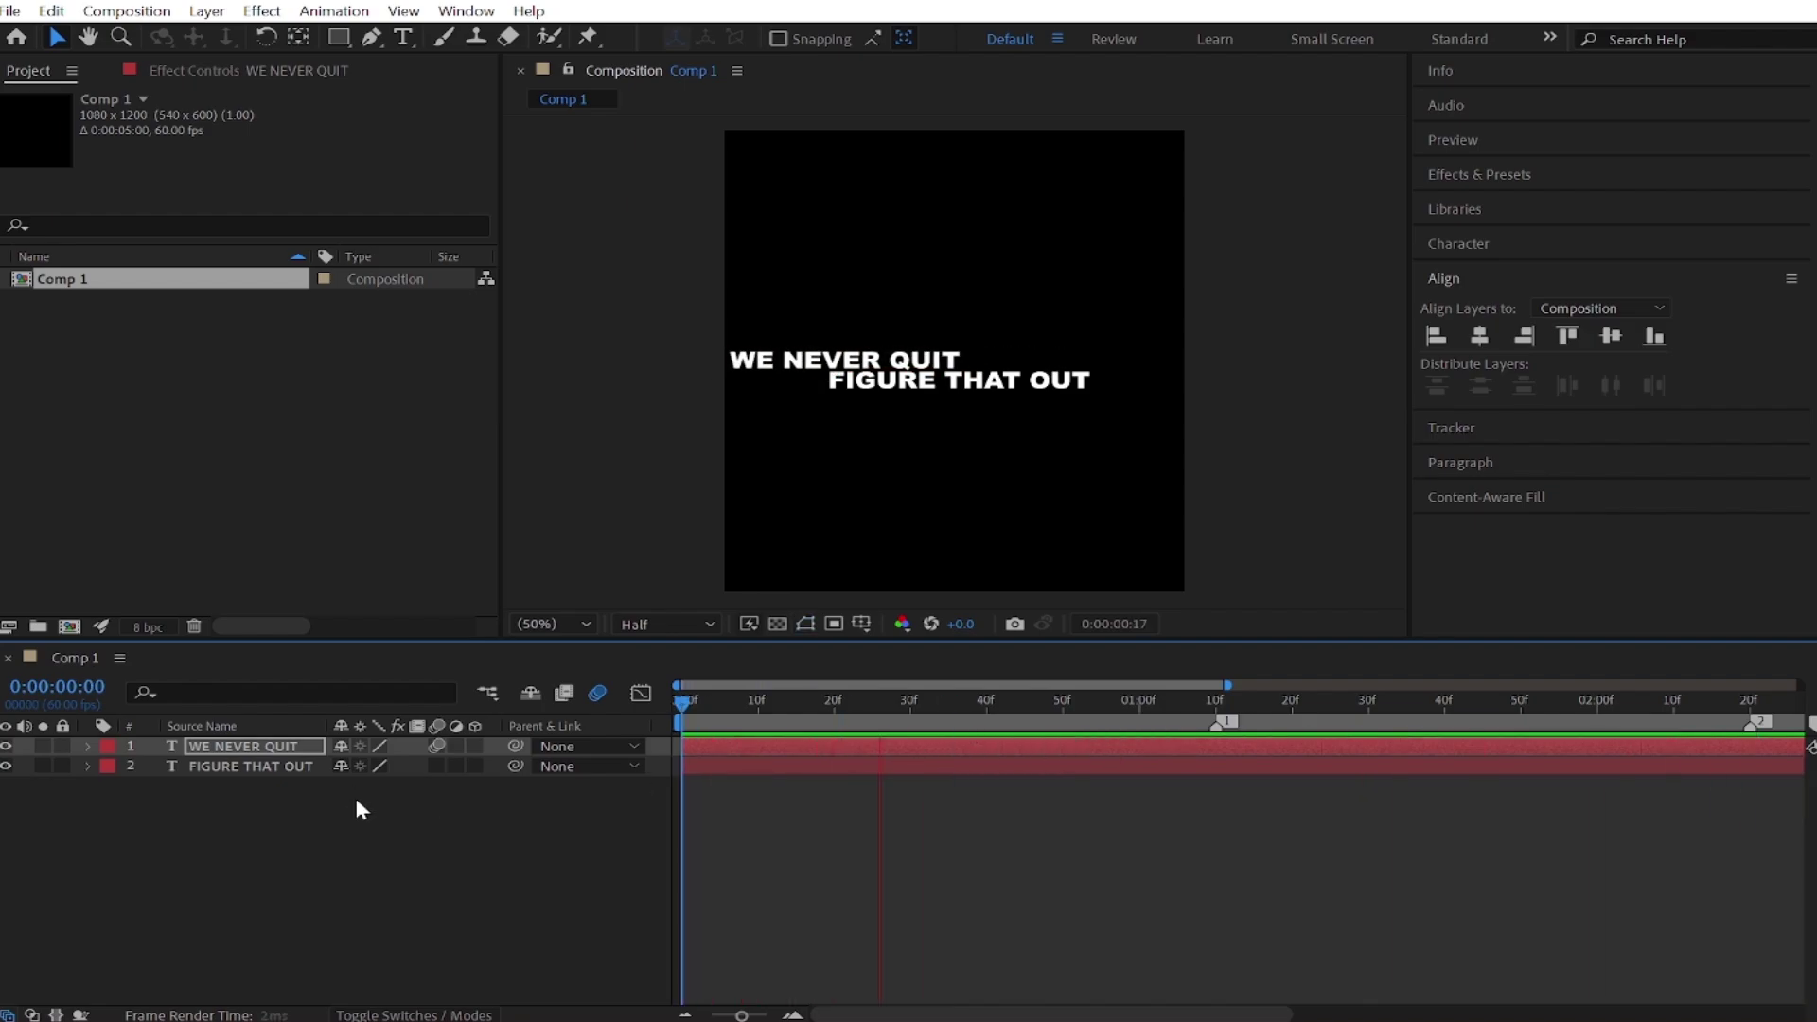
pyautogui.press('space')
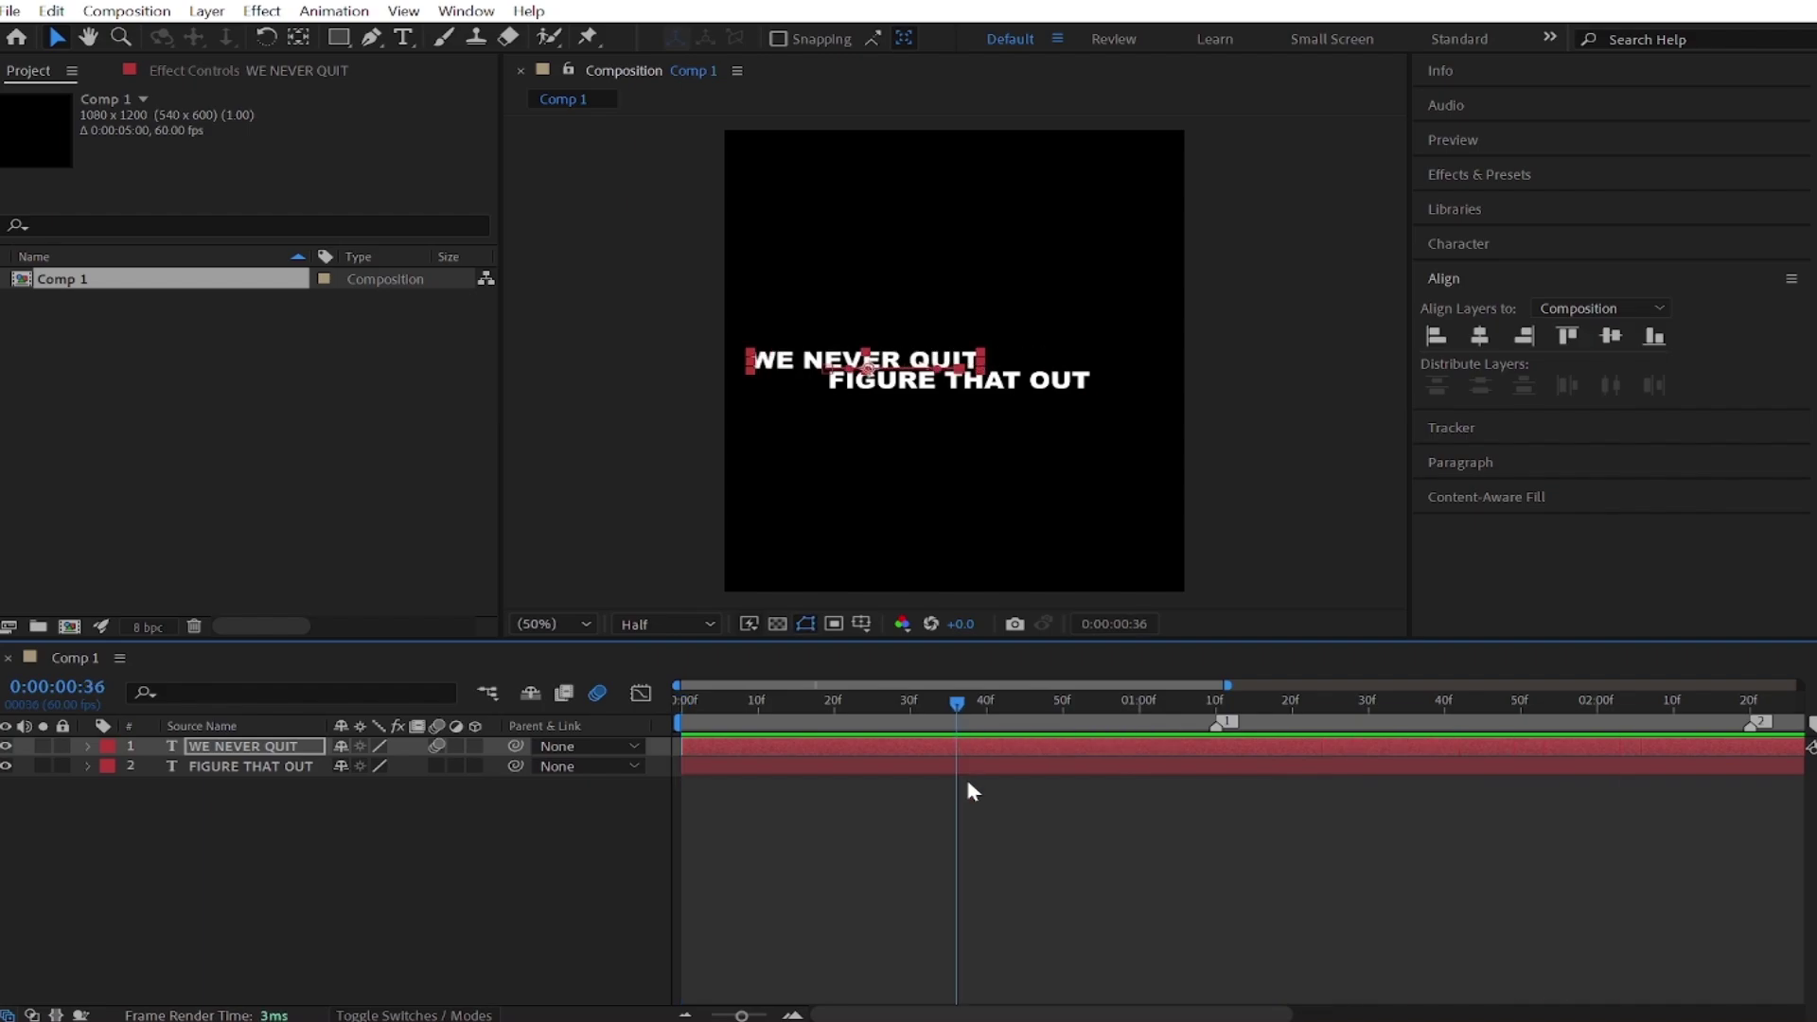
# - Shift the FIGURE THAT OUT layer to start at 0:00:00:34 and place the current time there
pyautogui.click(962, 766)
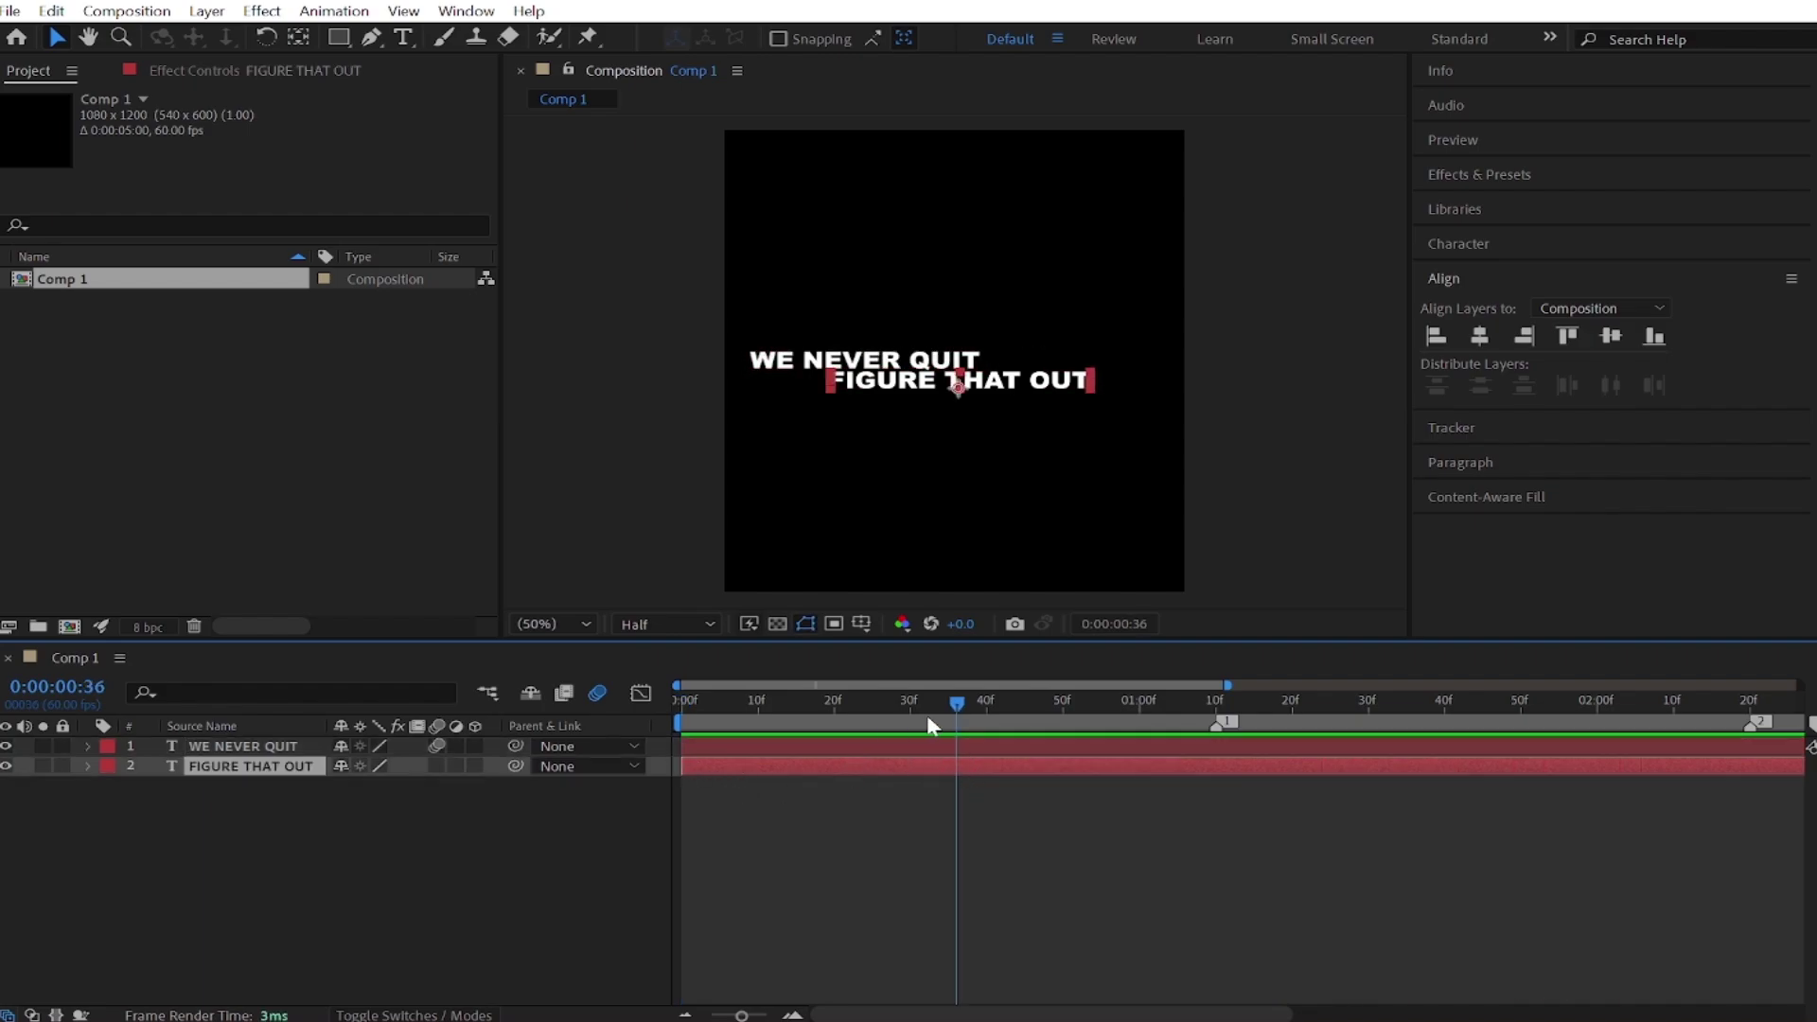
pyautogui.click(988, 743)
pyautogui.press('p')
pyautogui.click(994, 782)
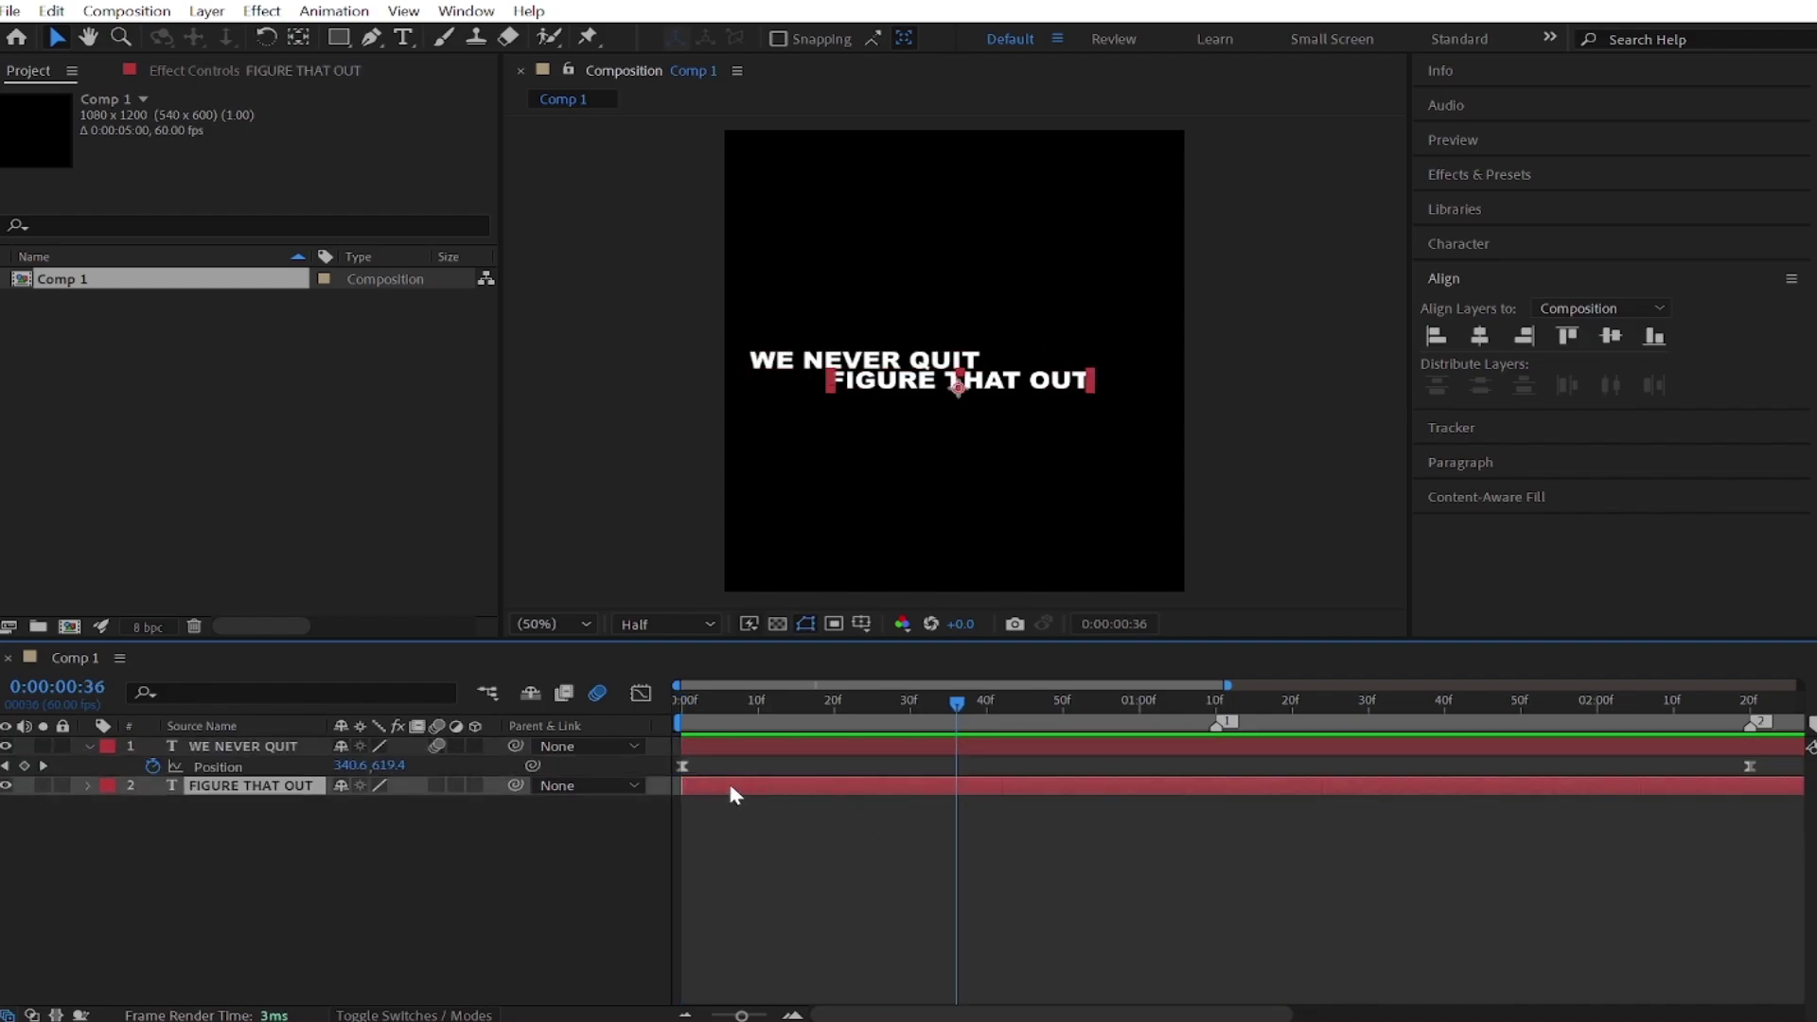
pyautogui.moveTo(711, 786); pyautogui.dragTo(942, 786)
pyautogui.click(942, 724)
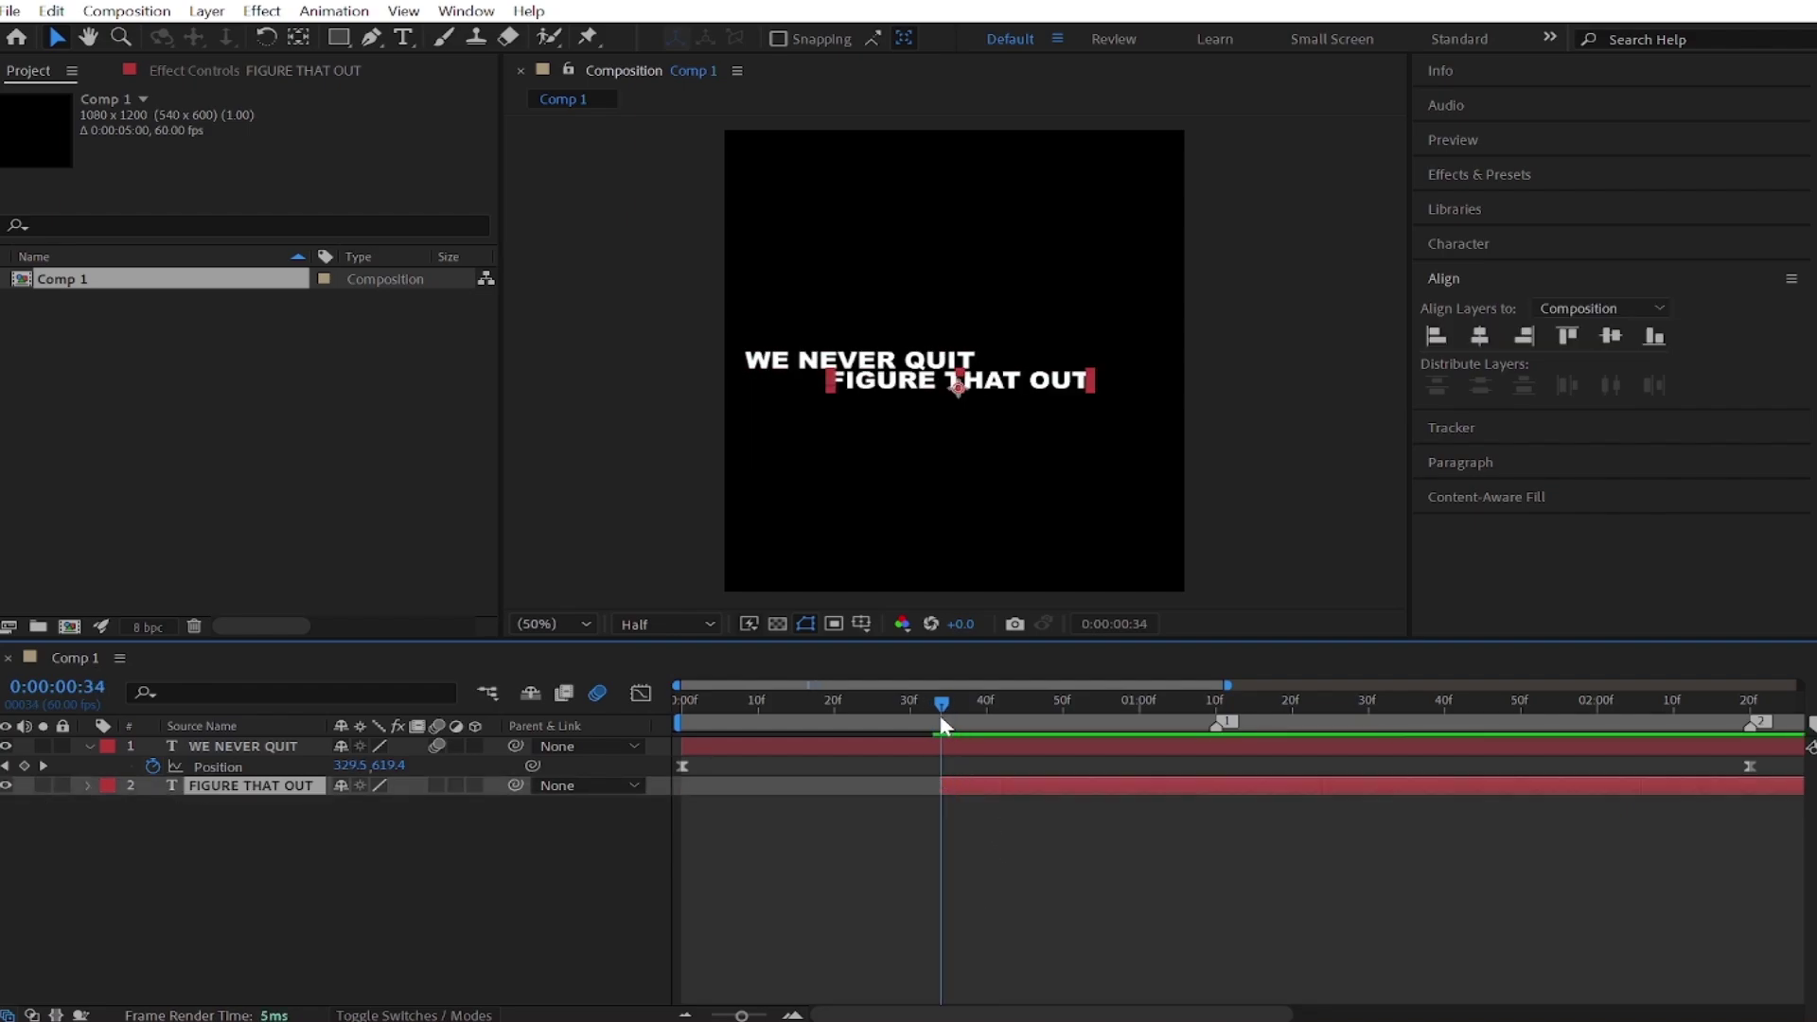
# - Bring up the Fade Out Slow text animation preset and deselect all layers
pyautogui.click(1492, 185)
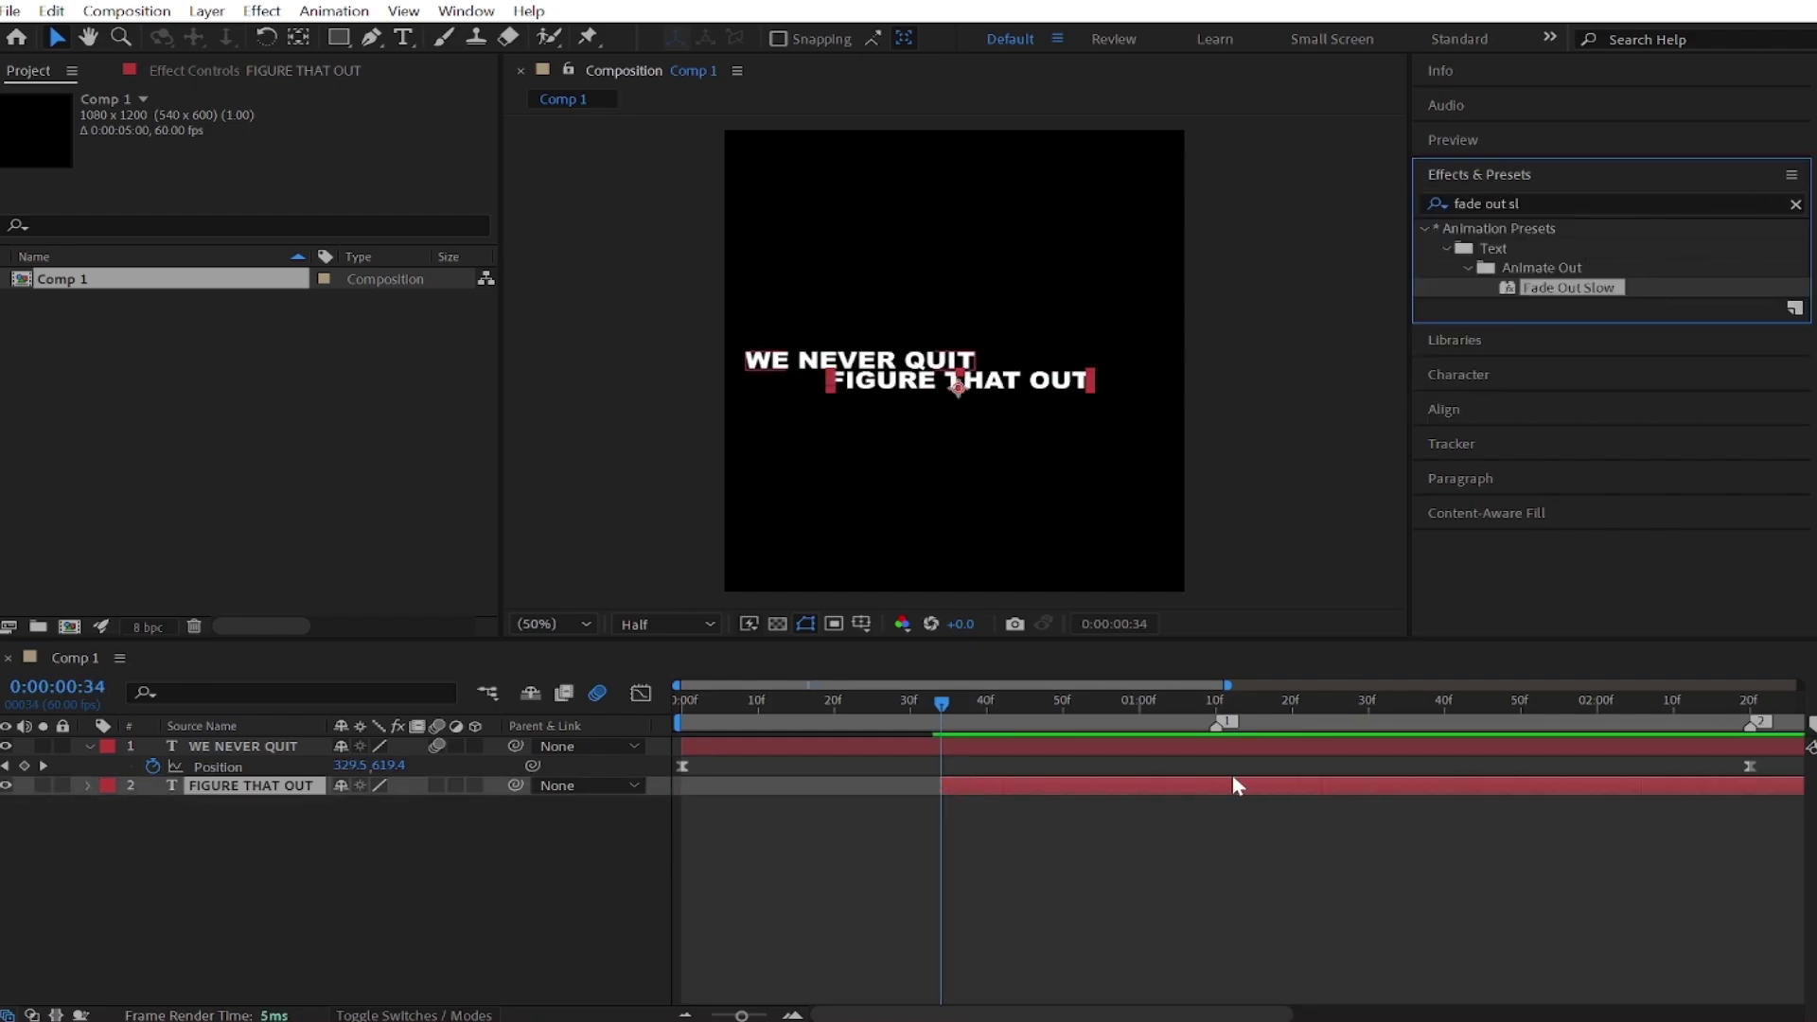
pyautogui.click(796, 841)
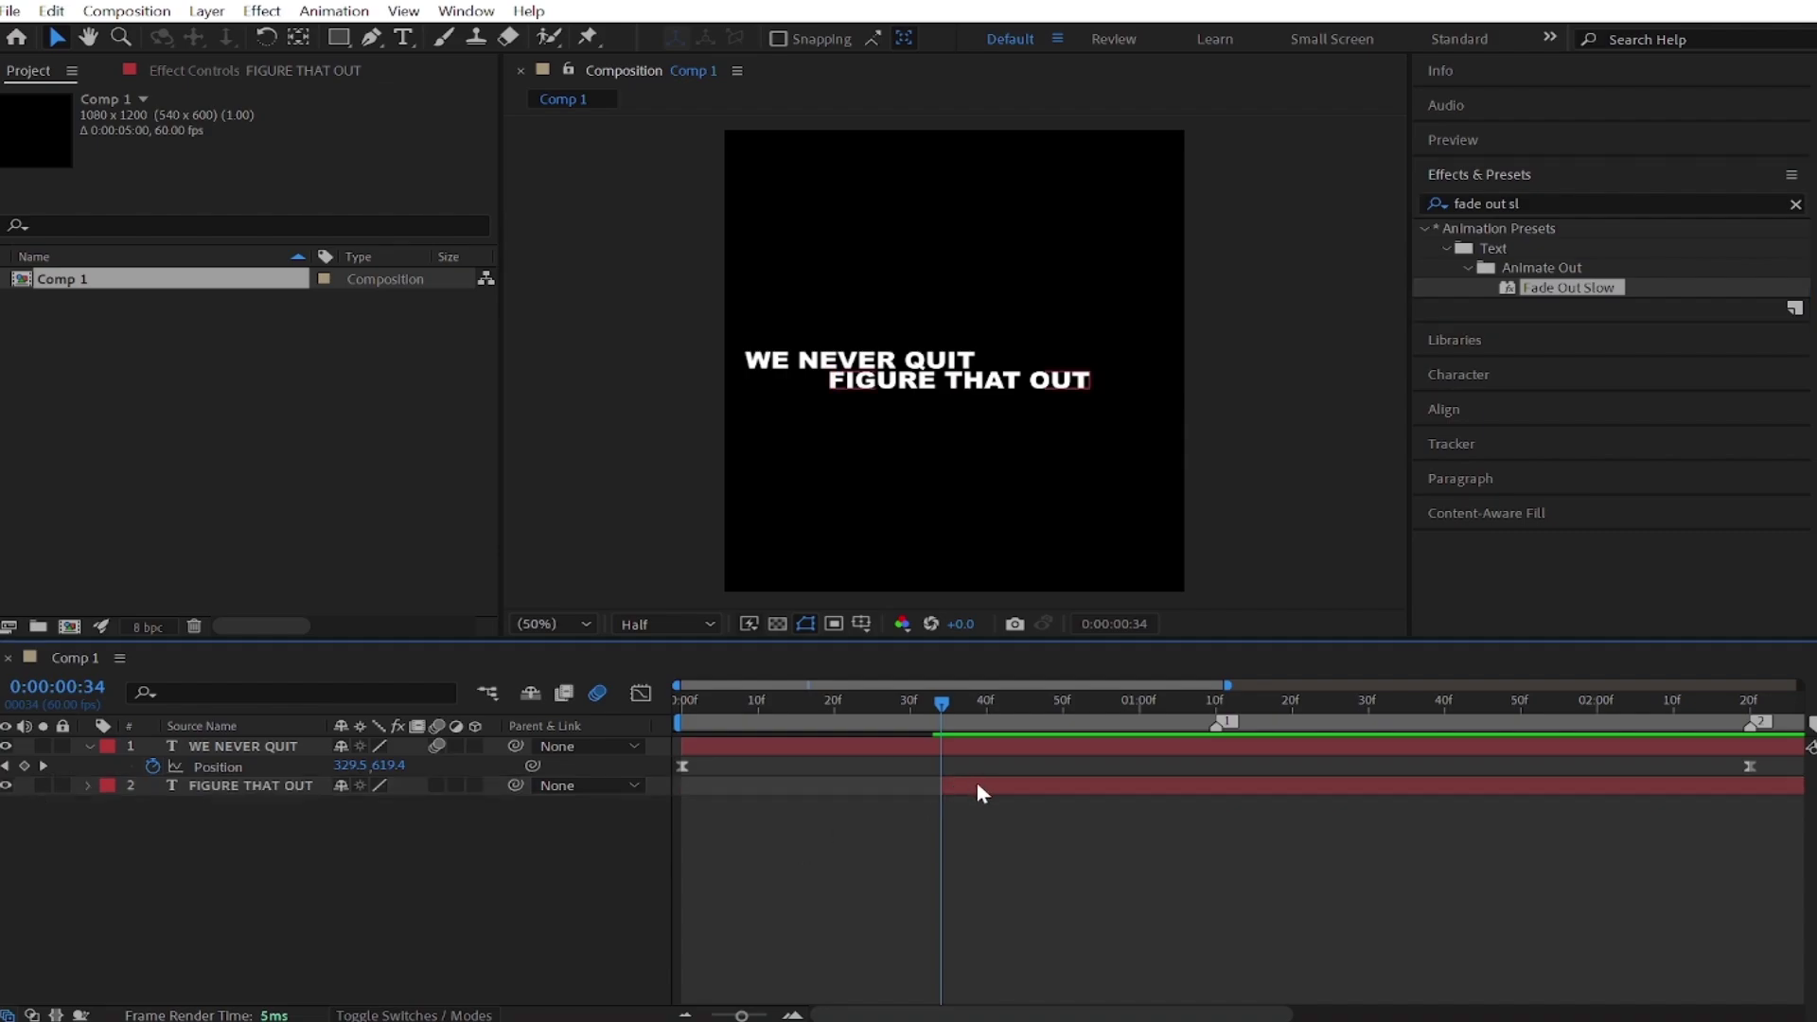